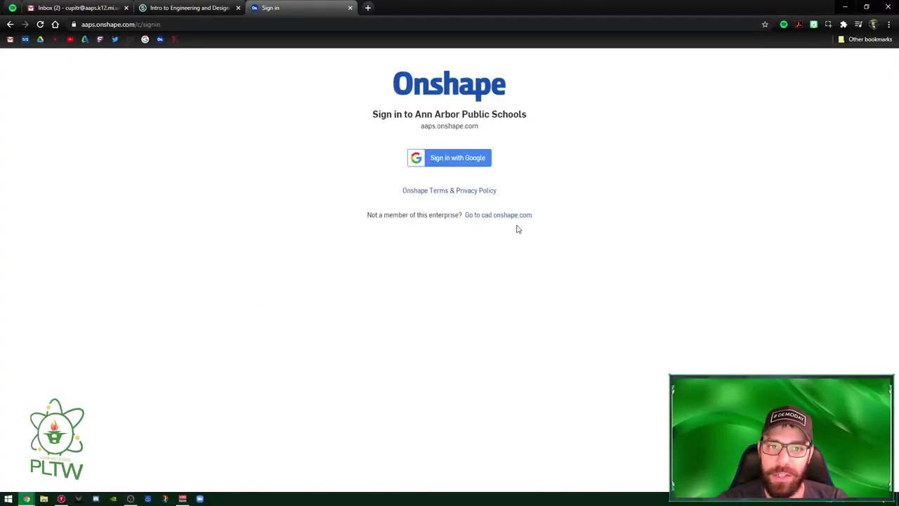
Sign in with the school Google account and open the Gas Pedal document shared with the All Company Users team.
{"action": "left_click", "coordinate": [453, 159]}
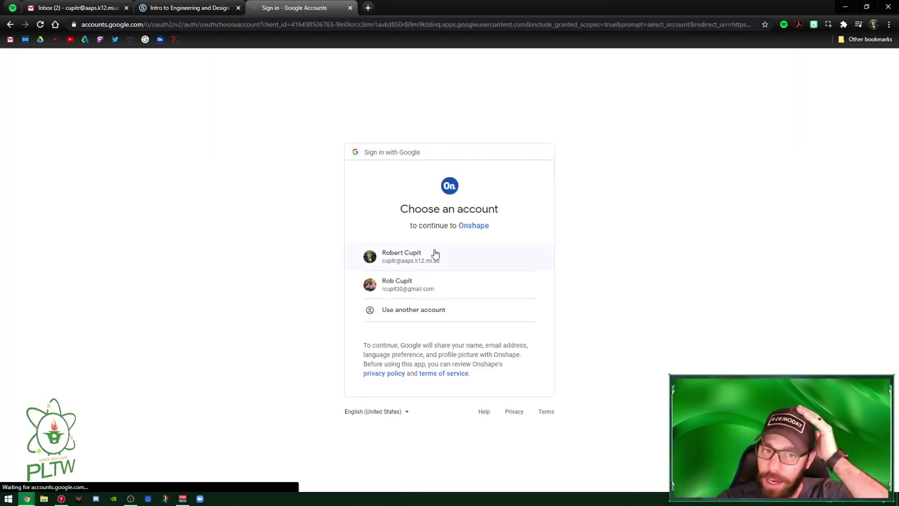
{"action": "left_click", "coordinate": [434, 255]}
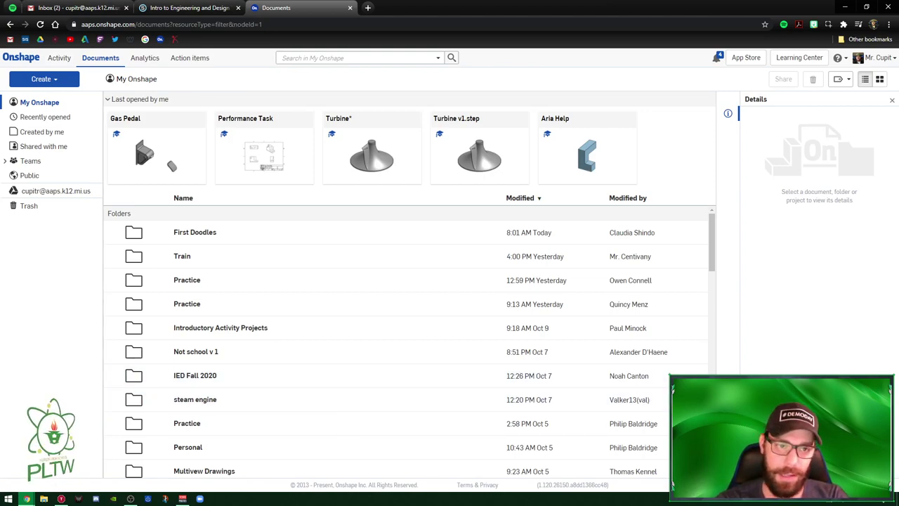
{"action": "left_click", "coordinate": [6, 161]}
{"action": "left_click", "coordinate": [43, 176]}
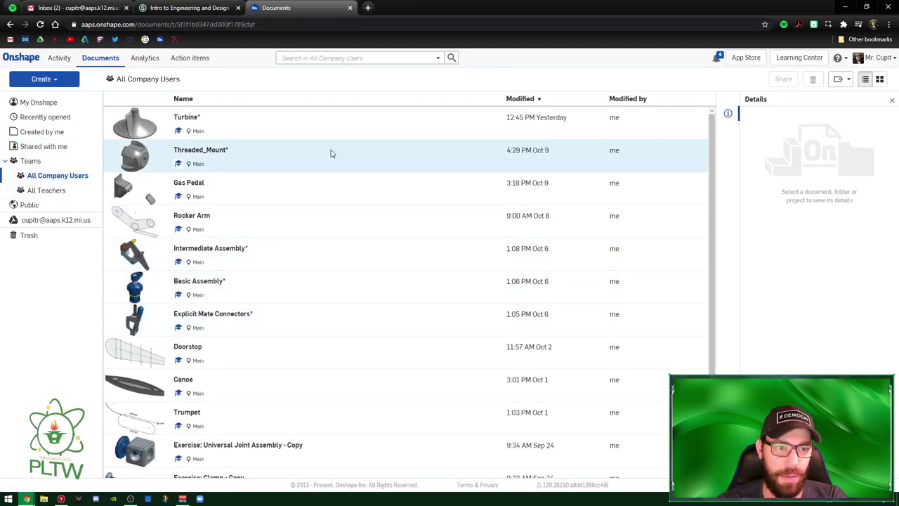
{"action": "double_click", "coordinate": [229, 188]}
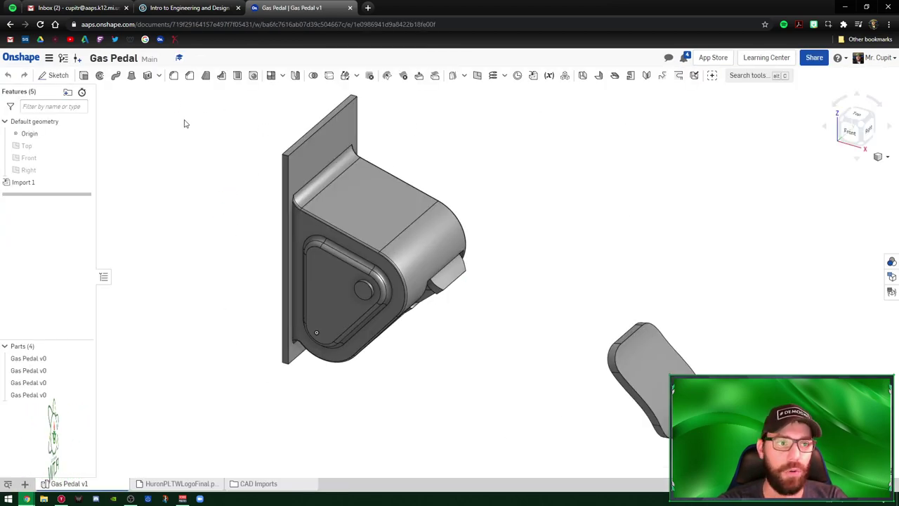
Copy the workspace to a new document named with the owner's surname followed by Gas Pedal.
{"action": "left_click", "coordinate": [49, 58]}
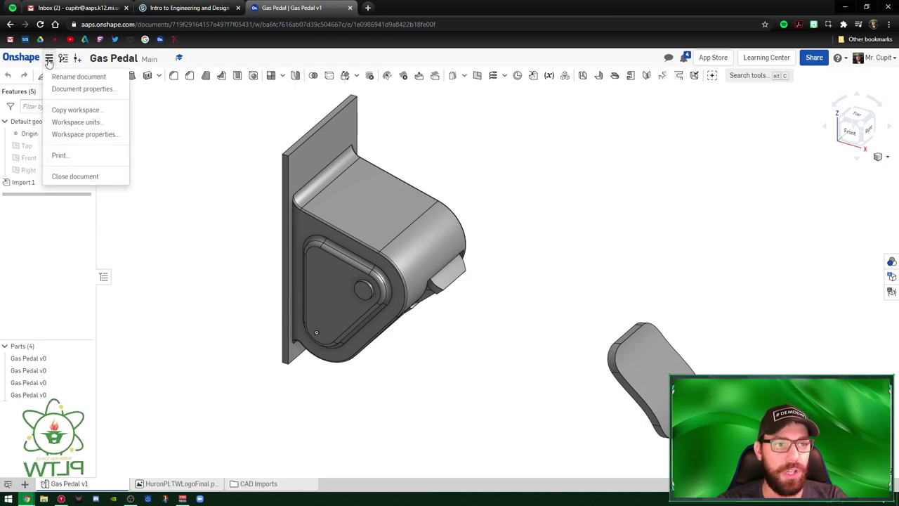
{"action": "left_click", "coordinate": [64, 110]}
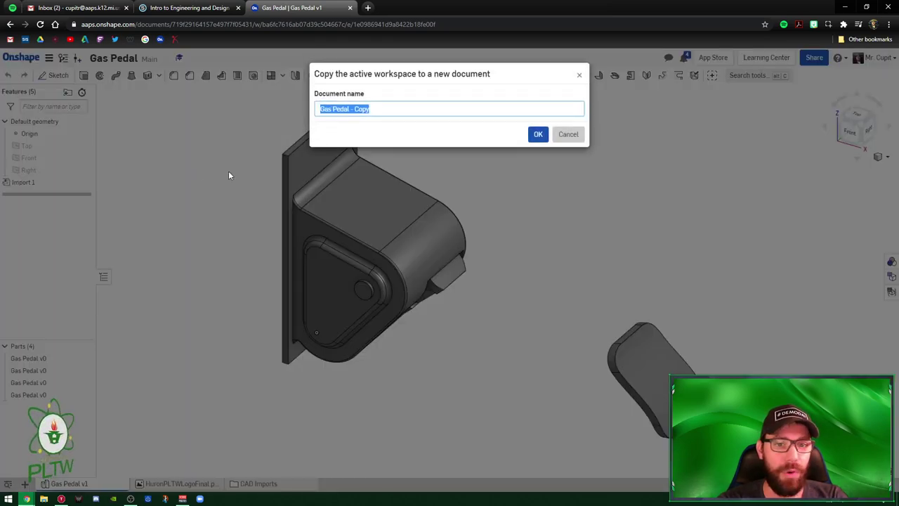
{"action": "left_click", "coordinate": [368, 110]}
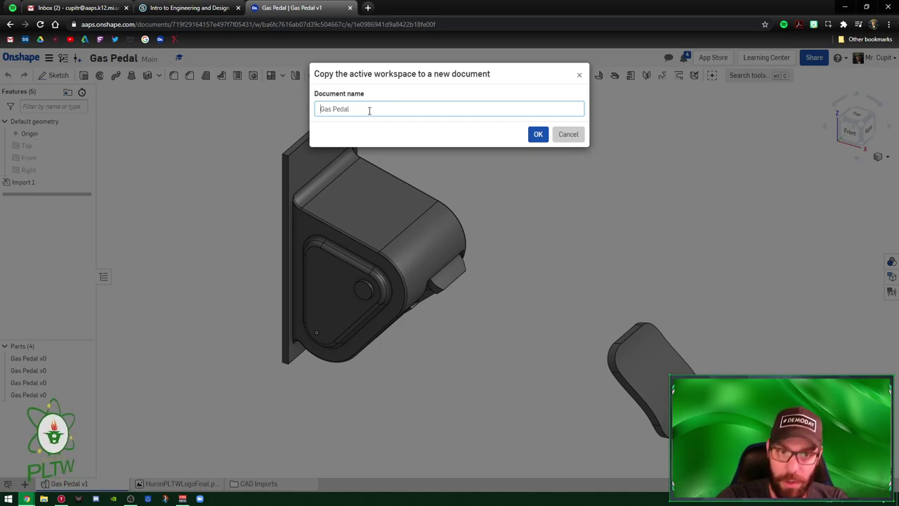
{"action": "type", "text": "Cupit"}
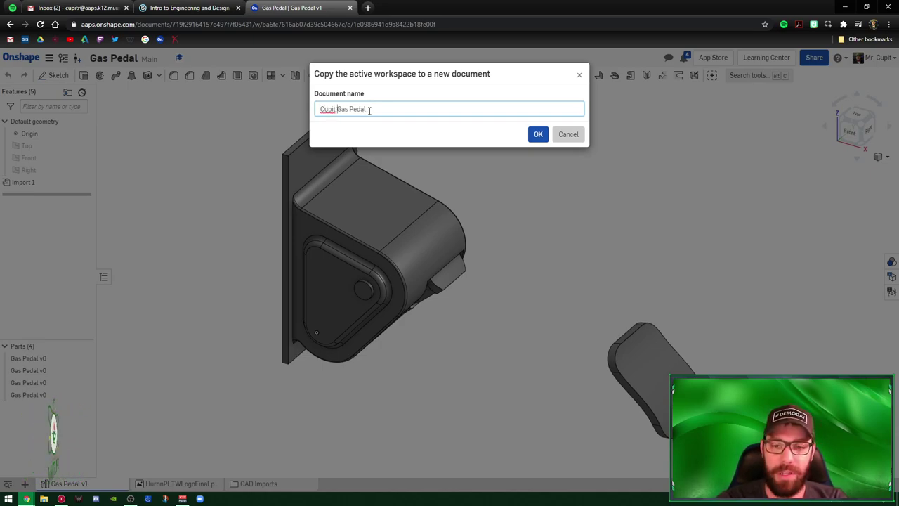
{"action": "left_click", "coordinate": [535, 135]}
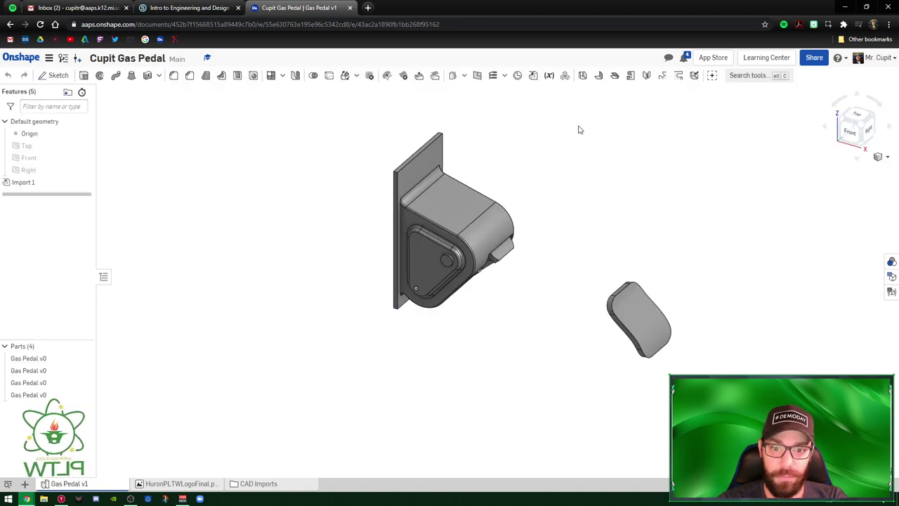
Examine the pedal housing, the I-shaped end face of its arm and the separate foot pad from several angles.
{"action": "key", "text": "shift+1"}
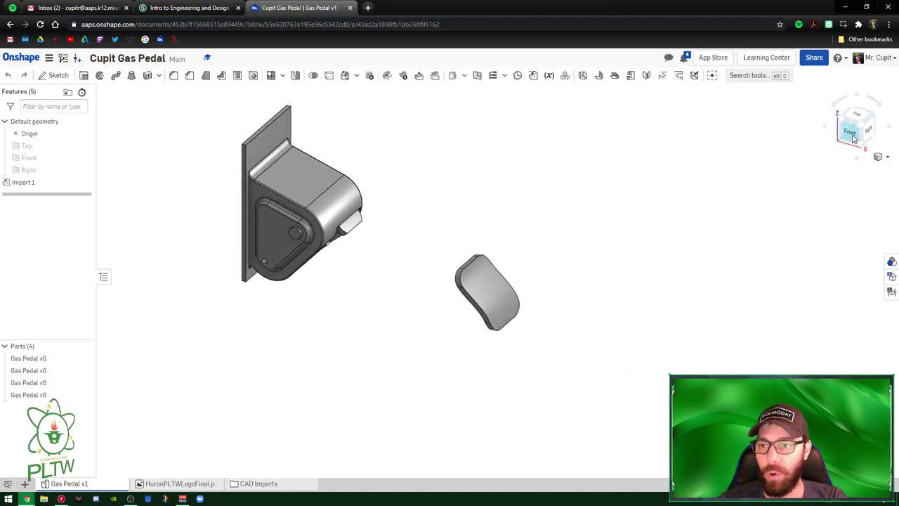
{"action": "scroll", "coordinate": [604, 246], "scroll_direction": "up", "scroll_amount": 3}
{"action": "scroll", "coordinate": [534, 309], "scroll_direction": "up", "scroll_amount": 3}
{"action": "right_click_drag", "start_coordinate": [468, 257], "coordinate": [367, 251]}
{"action": "left_click", "coordinate": [367, 250]}
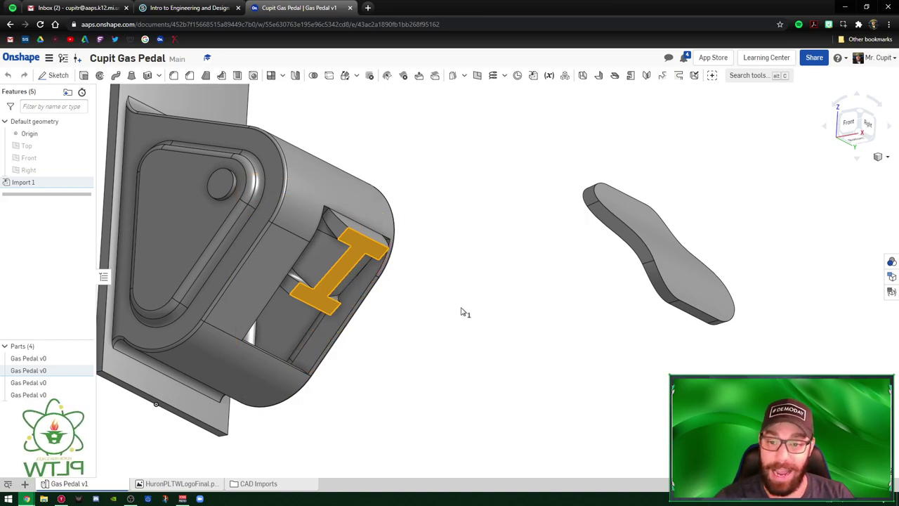
{"action": "key", "text": "Left"}
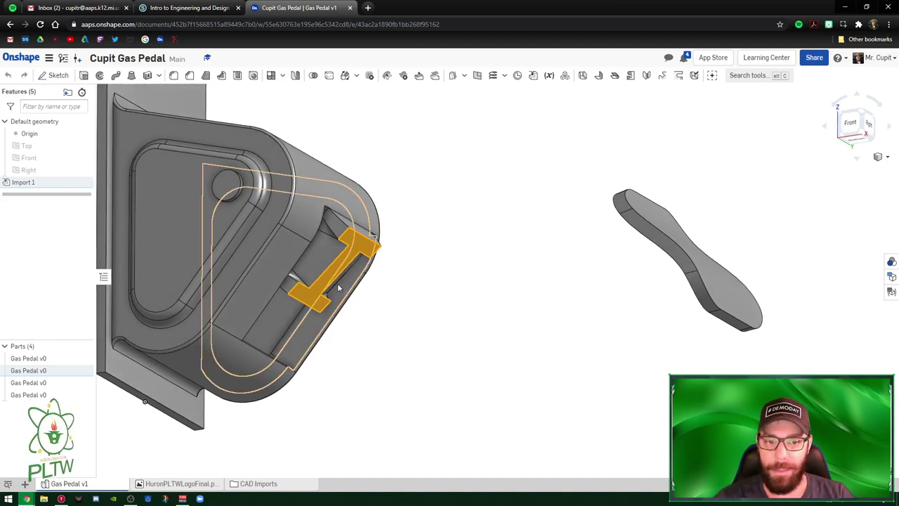
{"action": "key", "text": "Left"}
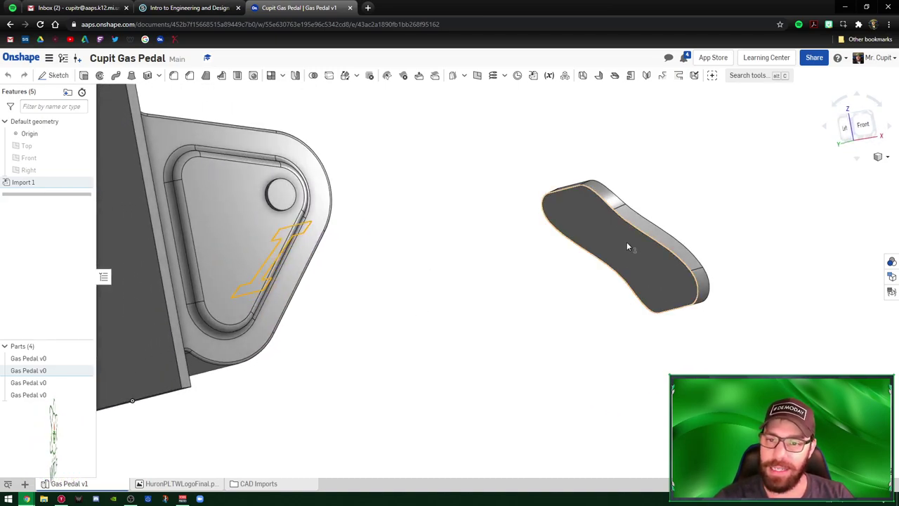
{"action": "left_click", "coordinate": [863, 124]}
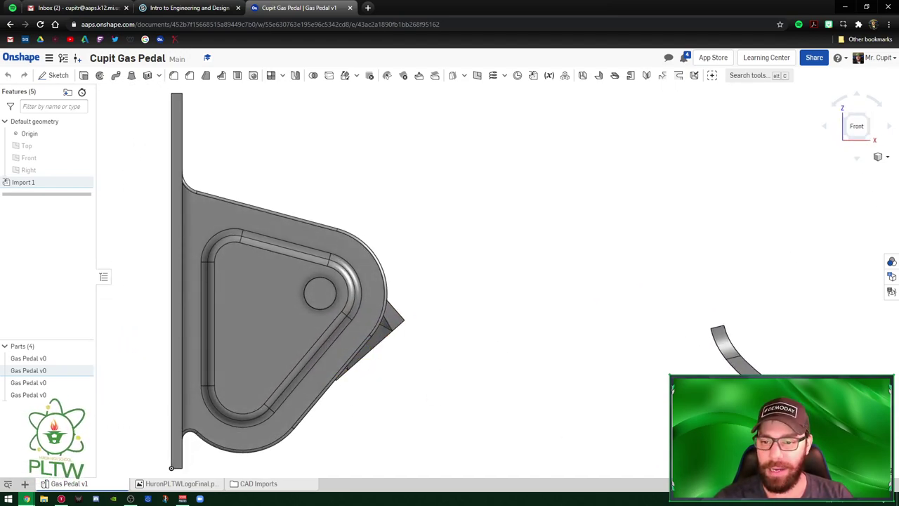
{"action": "right_click_drag", "start_coordinate": [552, 385], "coordinate": [530, 366]}
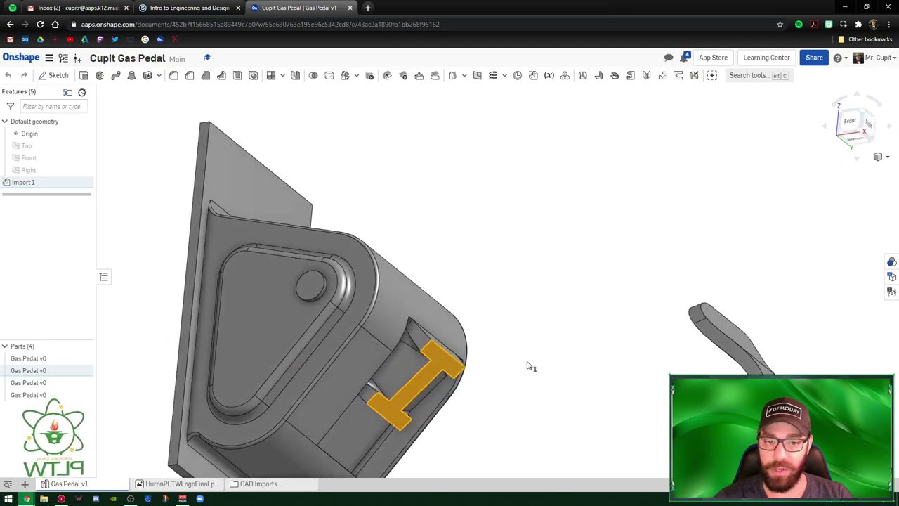
{"action": "right_click_drag", "start_coordinate": [526, 424], "coordinate": [688, 401]}
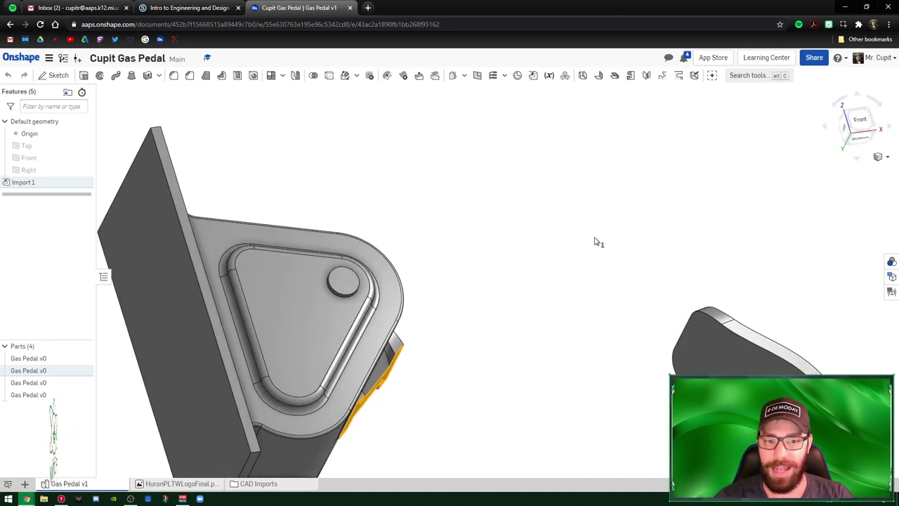
{"action": "right_click_drag", "start_coordinate": [594, 241], "coordinate": [582, 265]}
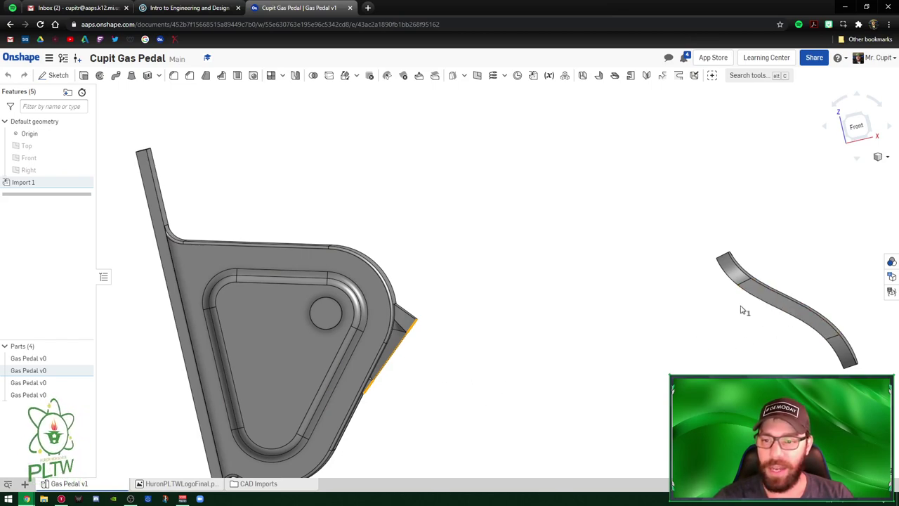
{"action": "right_click_drag", "start_coordinate": [647, 399], "coordinate": [516, 391]}
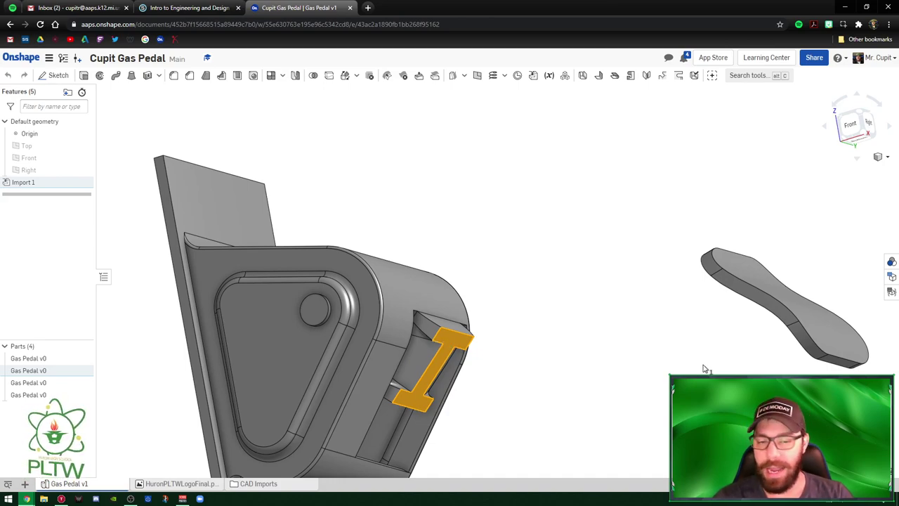
{"action": "right_click_drag", "start_coordinate": [647, 361], "coordinate": [503, 347]}
{"action": "scroll", "coordinate": [534, 323], "scroll_direction": "down", "scroll_amount": 5}
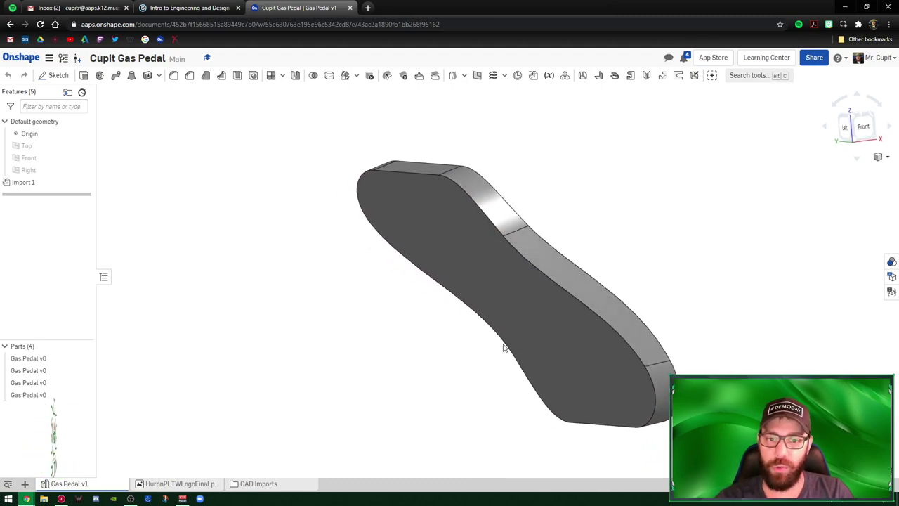
Create a Three point plane through two upper side vertices of the foot pad's front face and one lower side vertex of its back face.
{"action": "left_click", "coordinate": [478, 76]}
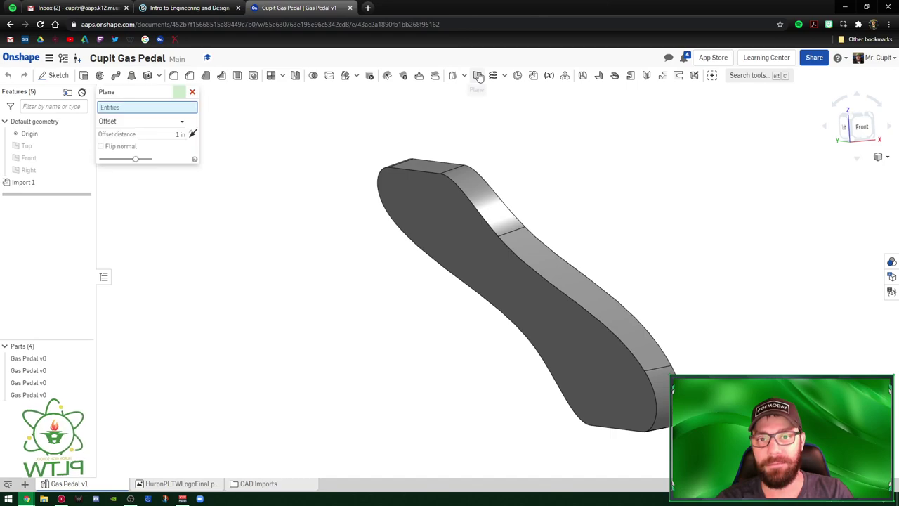
{"action": "left_click", "coordinate": [125, 125]}
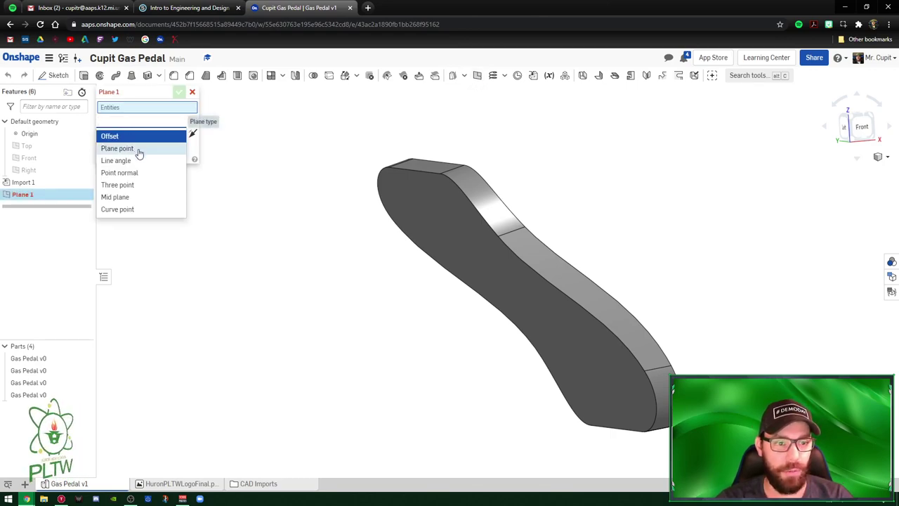
{"action": "left_click", "coordinate": [129, 187]}
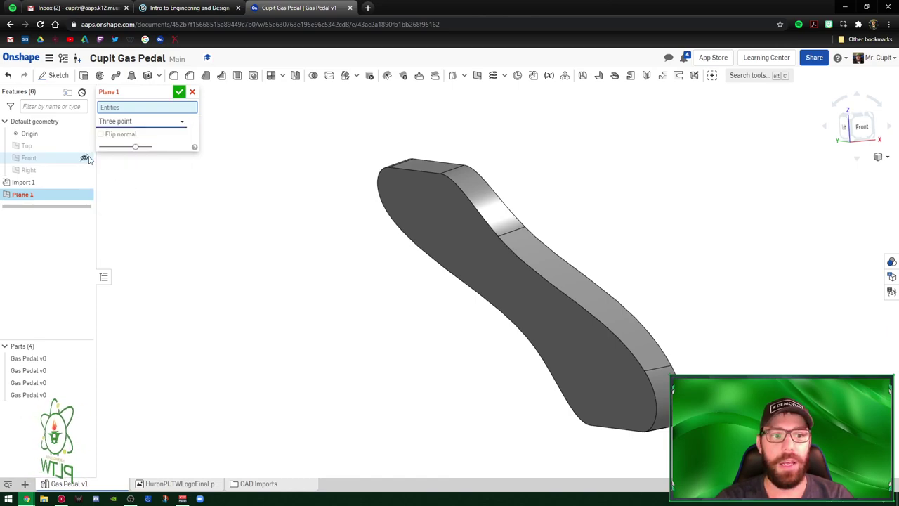
{"action": "right_click_drag", "start_coordinate": [452, 315], "coordinate": [421, 314]}
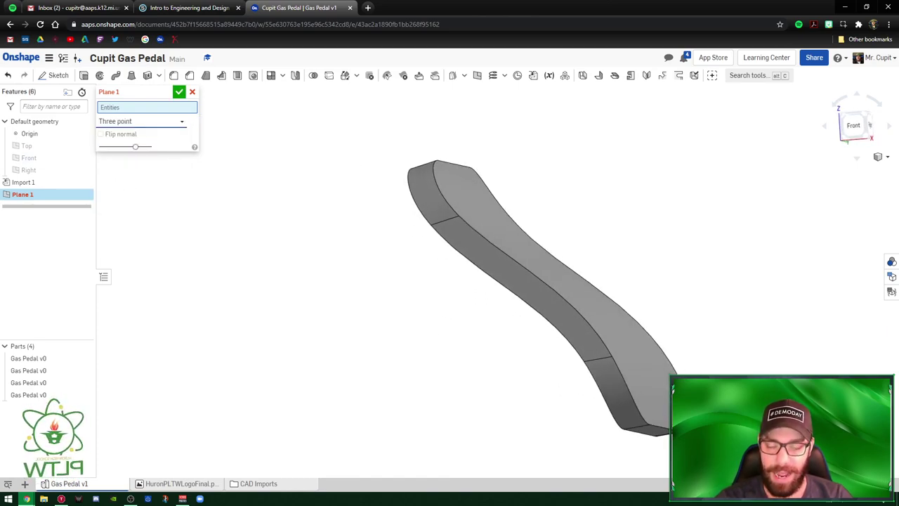
{"action": "right_click_drag", "start_coordinate": [494, 347], "coordinate": [482, 359]}
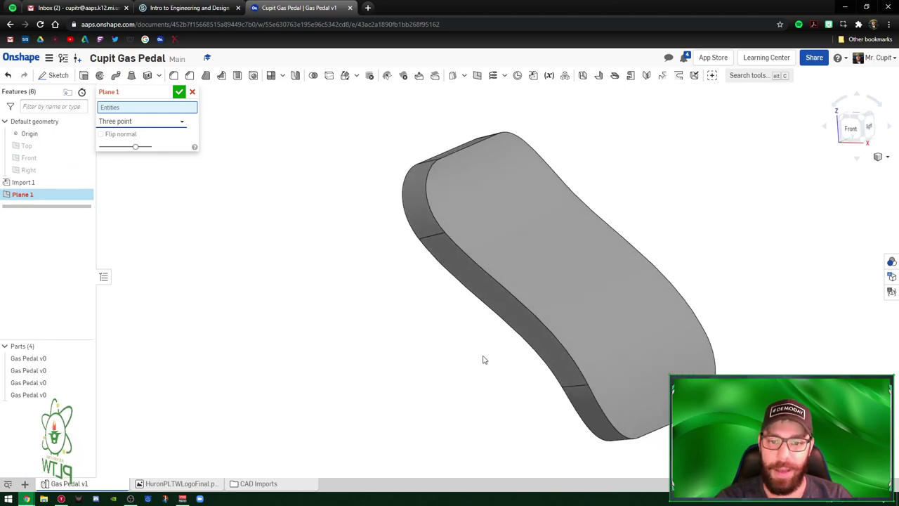
{"action": "left_click", "coordinate": [446, 236]}
{"action": "right_click_drag", "start_coordinate": [668, 251], "coordinate": [634, 227]}
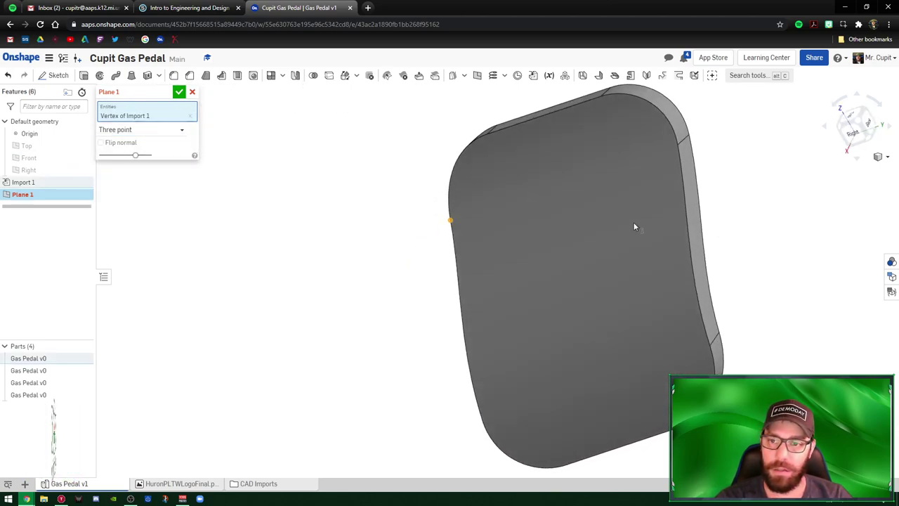
{"action": "left_click", "coordinate": [678, 146]}
{"action": "right_click_drag", "start_coordinate": [566, 234], "coordinate": [647, 342]}
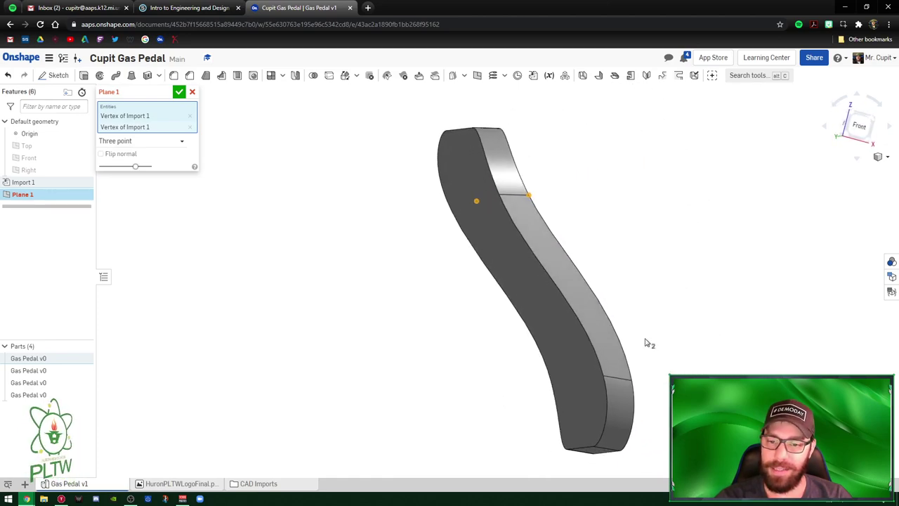
{"action": "left_click", "coordinate": [603, 376]}
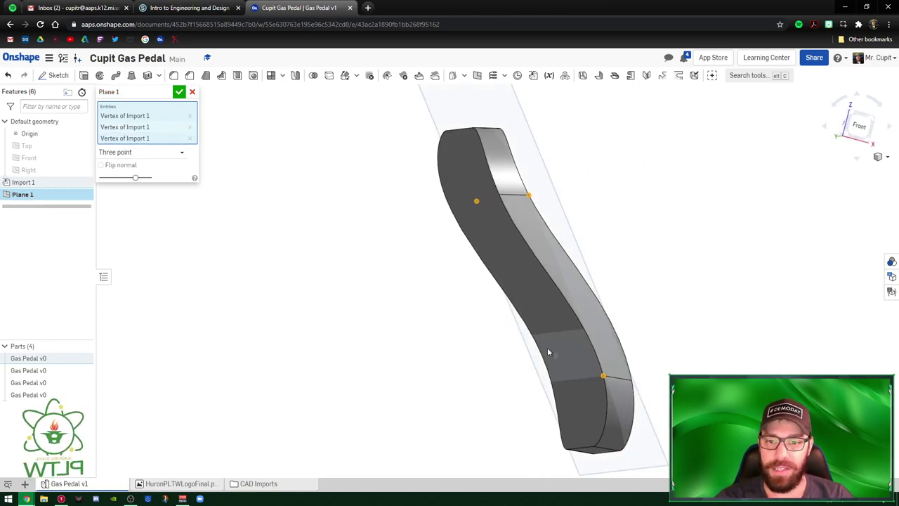
{"action": "right_click_drag", "start_coordinate": [673, 292], "coordinate": [522, 251]}
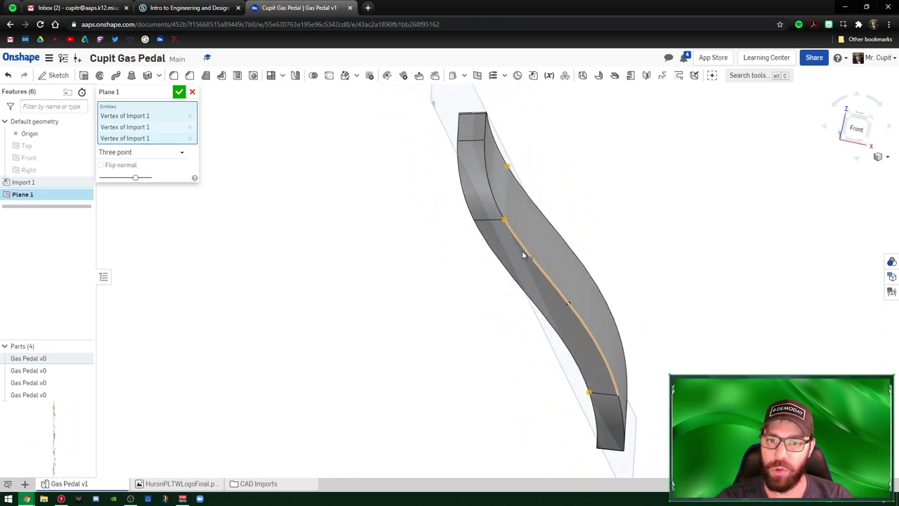
{"action": "right_click_drag", "start_coordinate": [658, 302], "coordinate": [684, 279]}
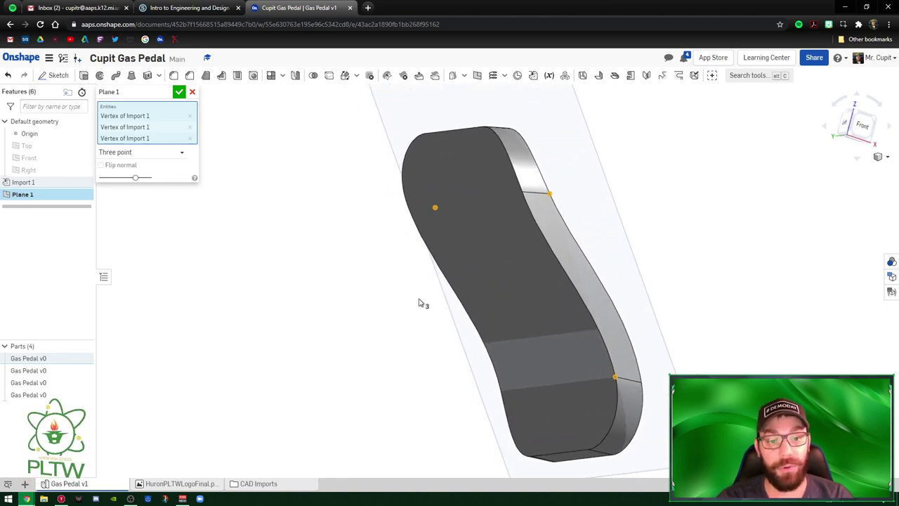
{"action": "scroll", "coordinate": [420, 304], "scroll_direction": "up", "scroll_amount": 1}
{"action": "scroll", "coordinate": [421, 309], "scroll_direction": "down", "scroll_amount": 3}
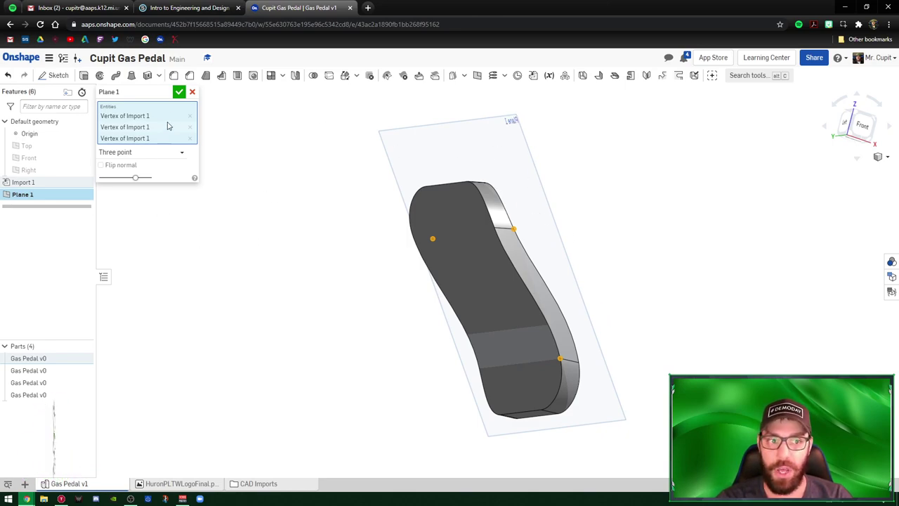
{"action": "left_click", "coordinate": [179, 93]}
Orient the view normal to the new three-point plane, facing the back of the foot pad.
{"action": "right_click_drag", "start_coordinate": [593, 316], "coordinate": [625, 323]}
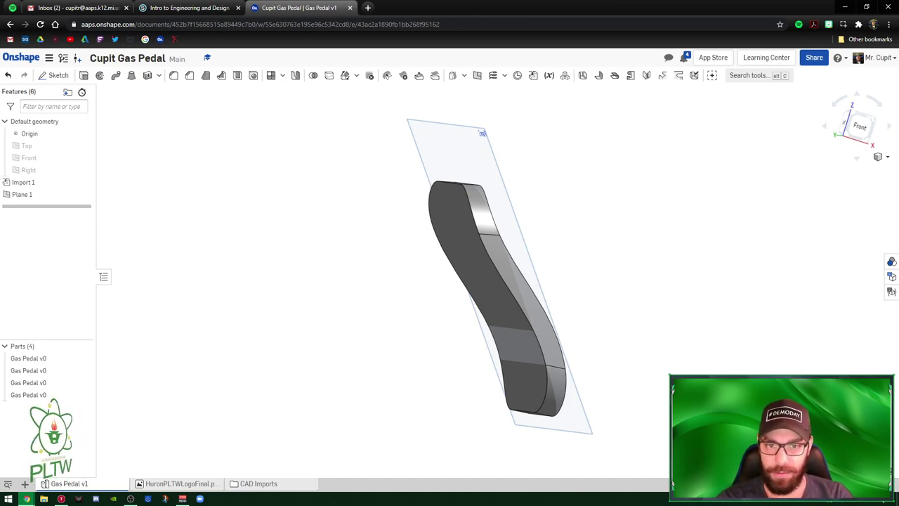
{"action": "right_click_drag", "start_coordinate": [506, 303], "coordinate": [511, 136]}
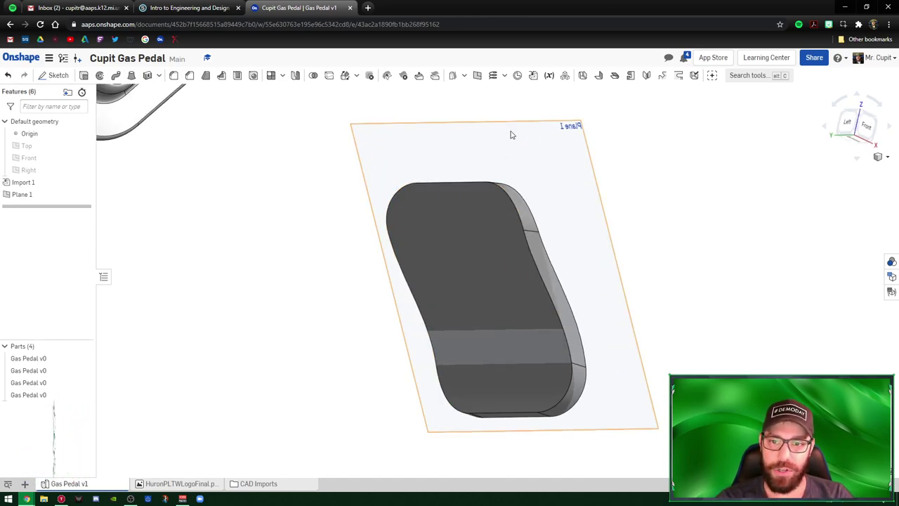
{"action": "left_click", "coordinate": [511, 135]}
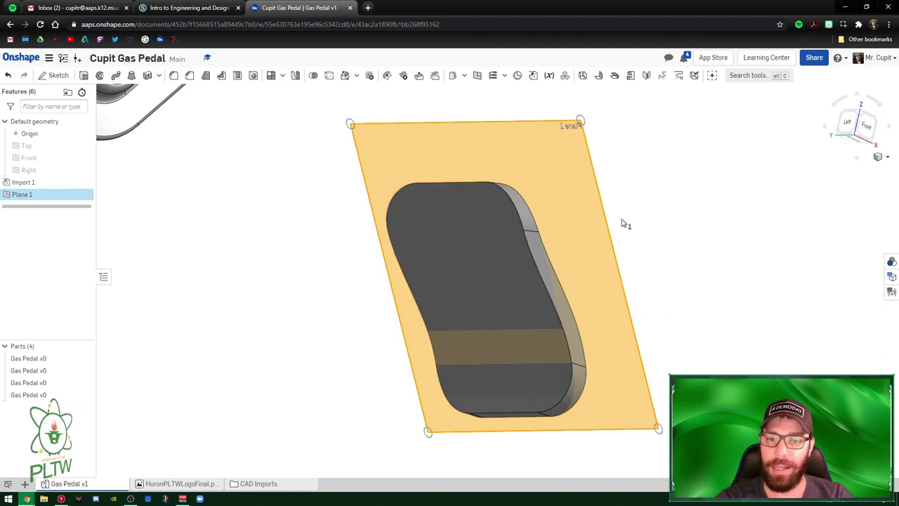
{"action": "right_click", "coordinate": [553, 172]}
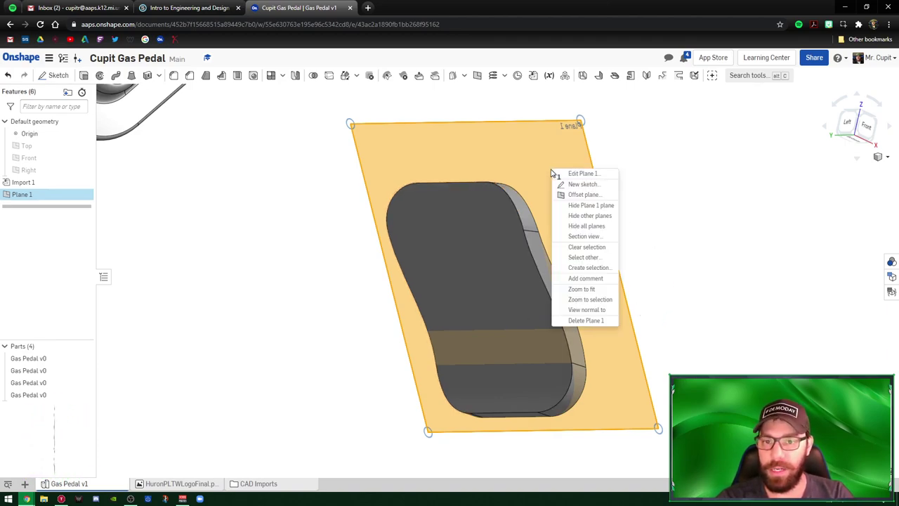
{"action": "left_click", "coordinate": [585, 310]}
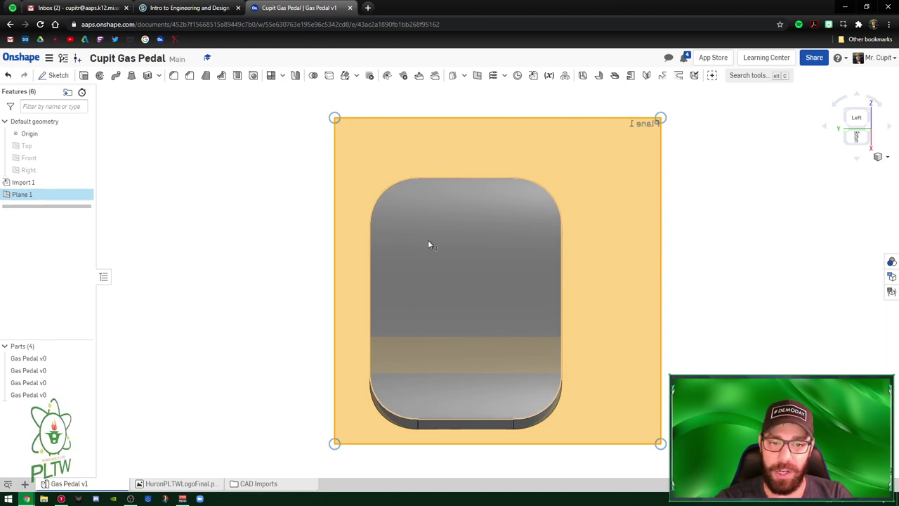
Start a new sketch on the three-point plane through the foot pad and locate the pad's side vertices.
{"action": "right_click", "coordinate": [369, 156]}
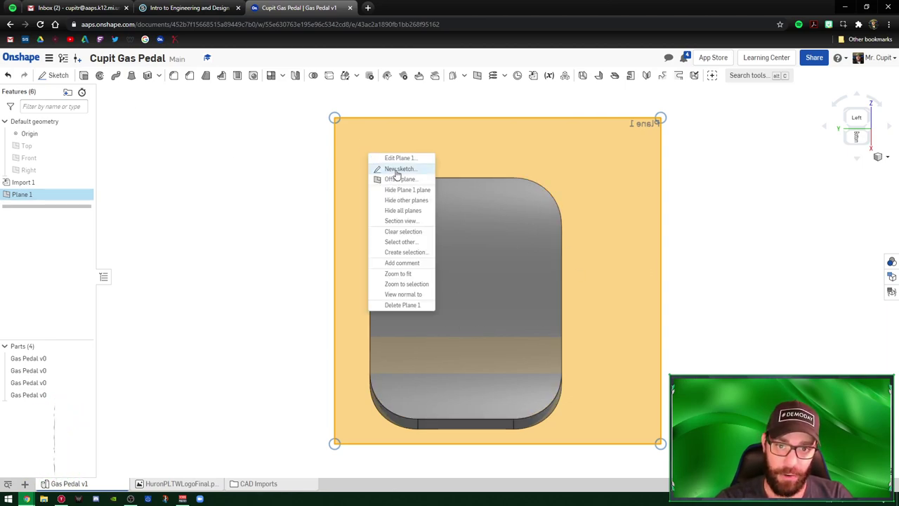
{"action": "left_click", "coordinate": [398, 169]}
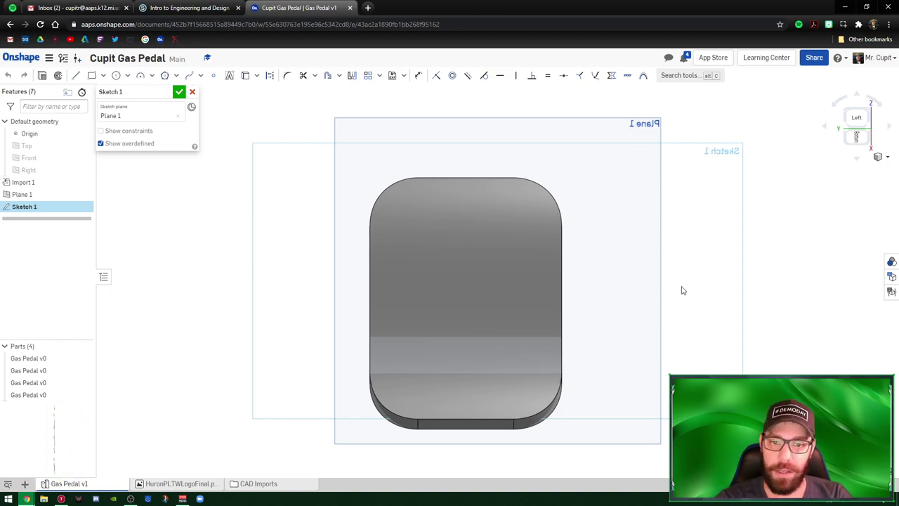
{"action": "mouse_move", "coordinate": [660, 293]}
{"action": "right_mouse_down"}
{"action": "mouse_move", "coordinate": [637, 293]}
{"action": "mouse_move", "coordinate": [630, 306]}
{"action": "mouse_move", "coordinate": [578, 295]}
{"action": "mouse_move", "coordinate": [568, 249]}
{"action": "right_mouse_up"}
{"action": "scroll", "coordinate": [567, 266], "scroll_direction": "up", "scroll_amount": 3}
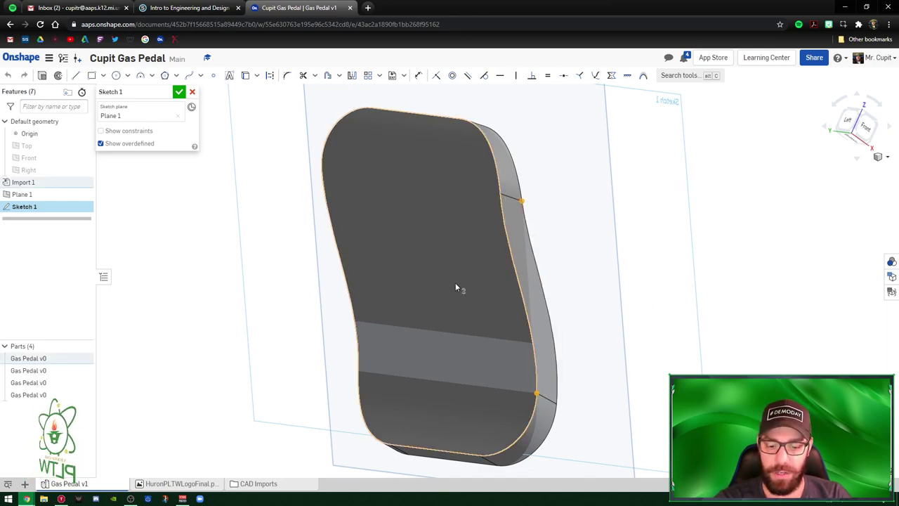
{"action": "mouse_move", "coordinate": [455, 287]}
{"action": "right_mouse_down"}
{"action": "mouse_move", "coordinate": [385, 271]}
{"action": "mouse_move", "coordinate": [440, 274]}
{"action": "mouse_move", "coordinate": [356, 197]}
{"action": "right_mouse_up"}
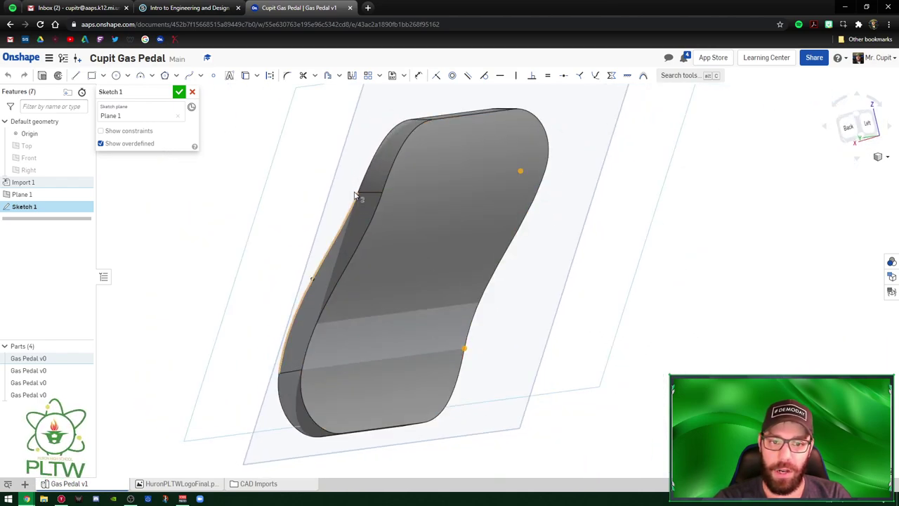
{"action": "right_click_drag", "start_coordinate": [588, 288], "coordinate": [643, 249]}
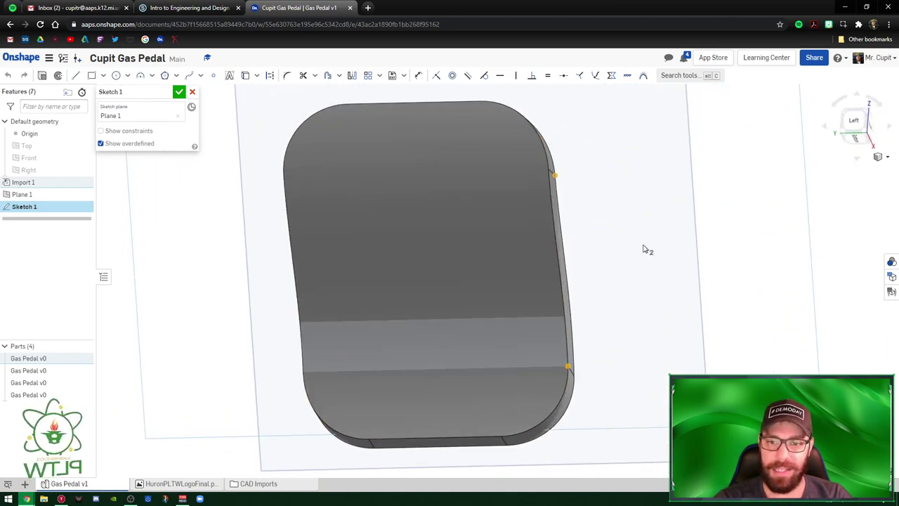
{"action": "right_click_drag", "start_coordinate": [635, 349], "coordinate": [520, 201]}
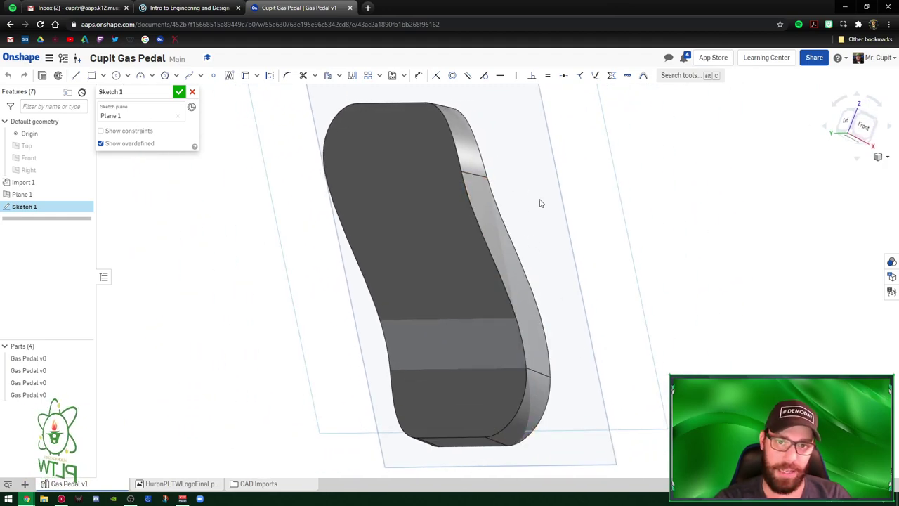
Project the foot pad's two upper and two lower side vertices onto the sketch plane with the Use tool.
{"action": "left_click", "coordinate": [245, 76]}
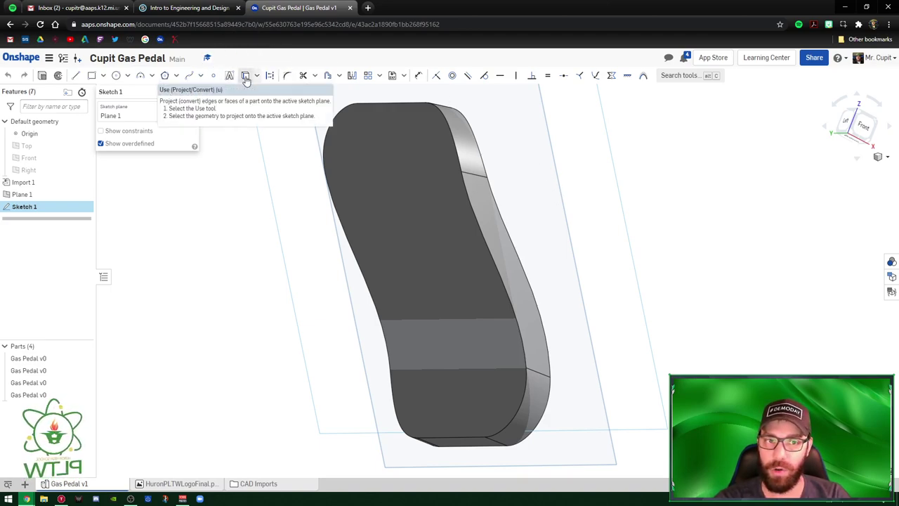
{"action": "left_click", "coordinate": [246, 78]}
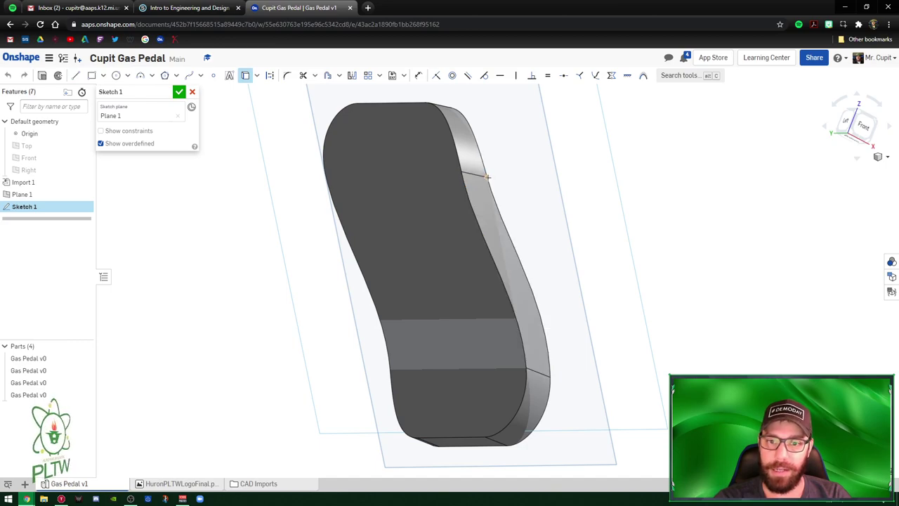
{"action": "mouse_move", "coordinate": [487, 177]}
{"action": "right_mouse_down"}
{"action": "mouse_move", "coordinate": [439, 305]}
{"action": "mouse_move", "coordinate": [503, 305]}
{"action": "mouse_move", "coordinate": [435, 235]}
{"action": "right_mouse_up"}
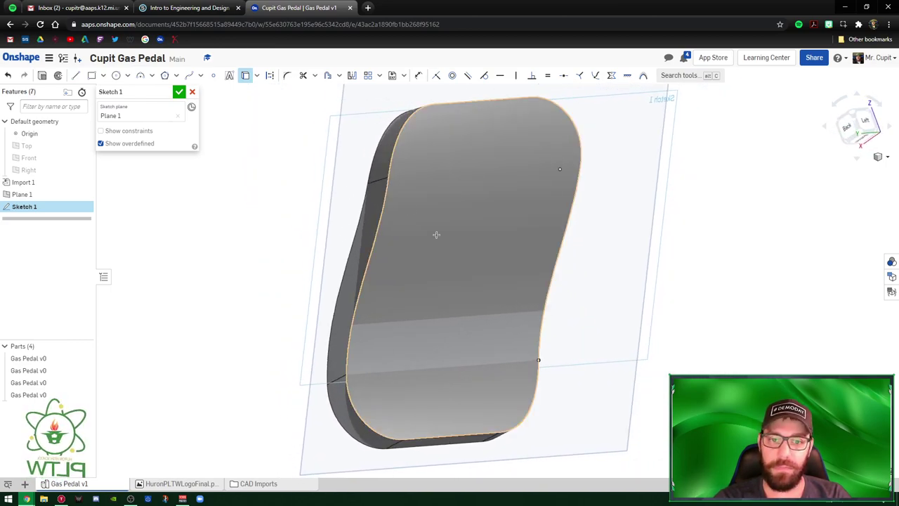
{"action": "left_click", "coordinate": [371, 184]}
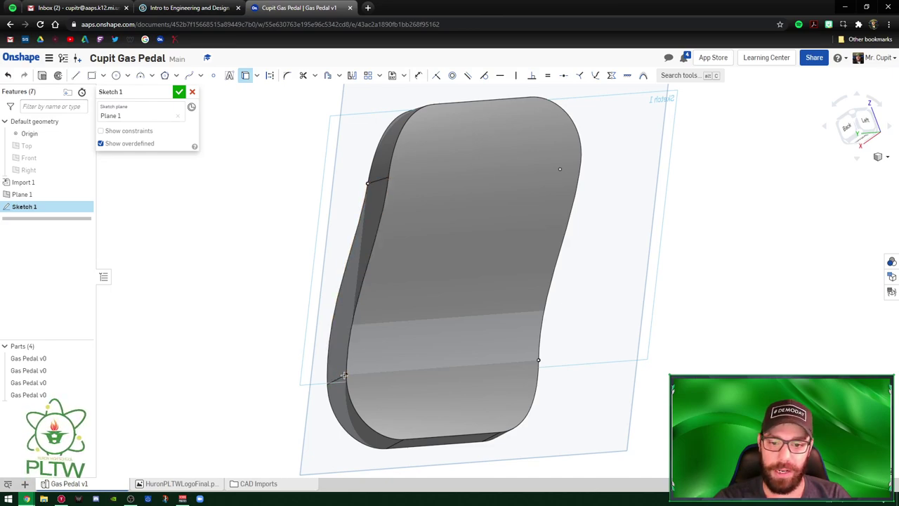
{"action": "right_click_drag", "start_coordinate": [621, 281], "coordinate": [602, 281]}
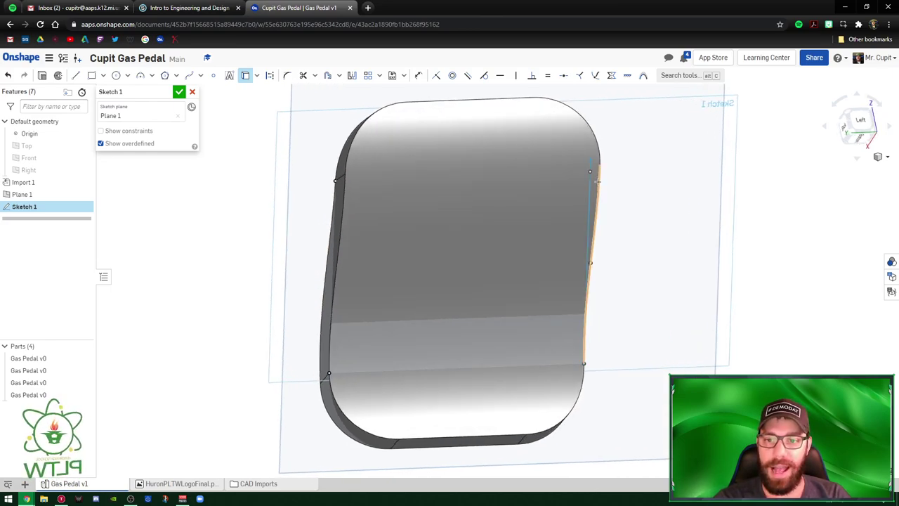
{"action": "right_click_drag", "start_coordinate": [597, 181], "coordinate": [561, 203]}
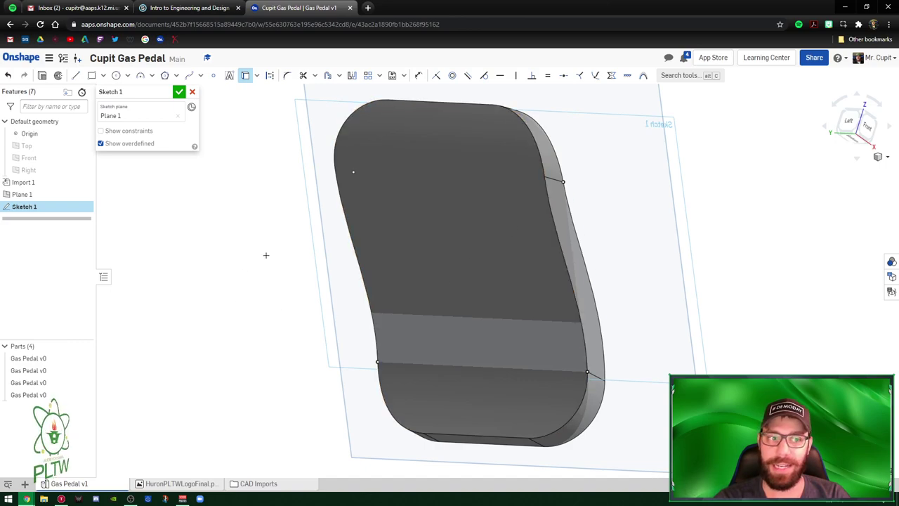
Draw two diagonal lines crossing the foot pad, each joining opposite projected vertices.
{"action": "key", "text": "n"}
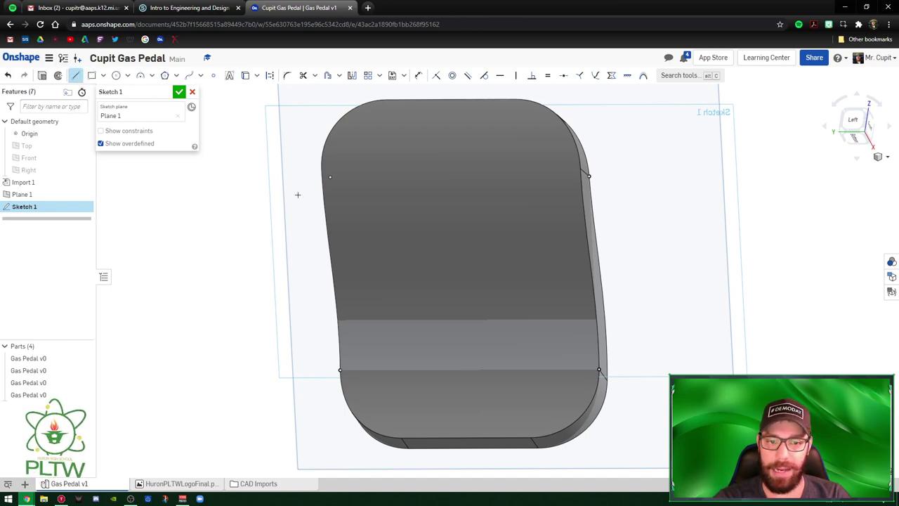
{"action": "left_click", "coordinate": [598, 368]}
{"action": "left_click", "coordinate": [589, 176]}
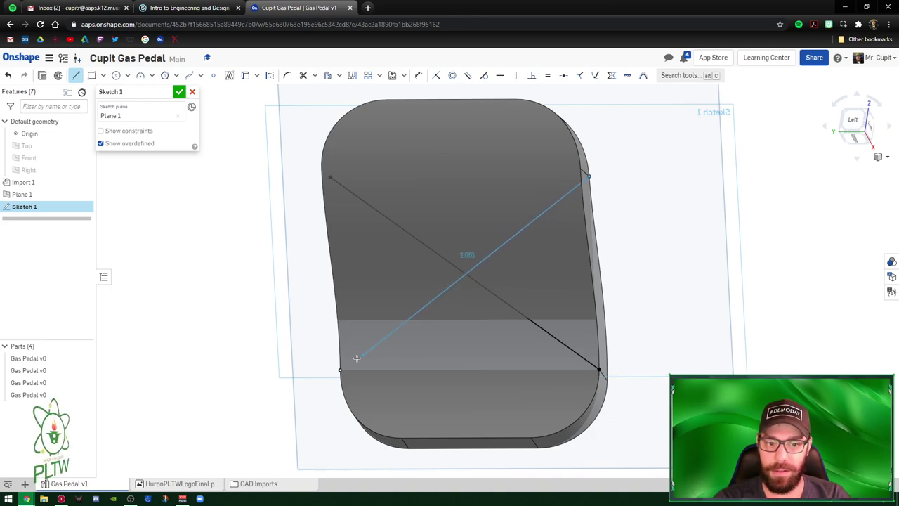
{"action": "left_click", "coordinate": [340, 369]}
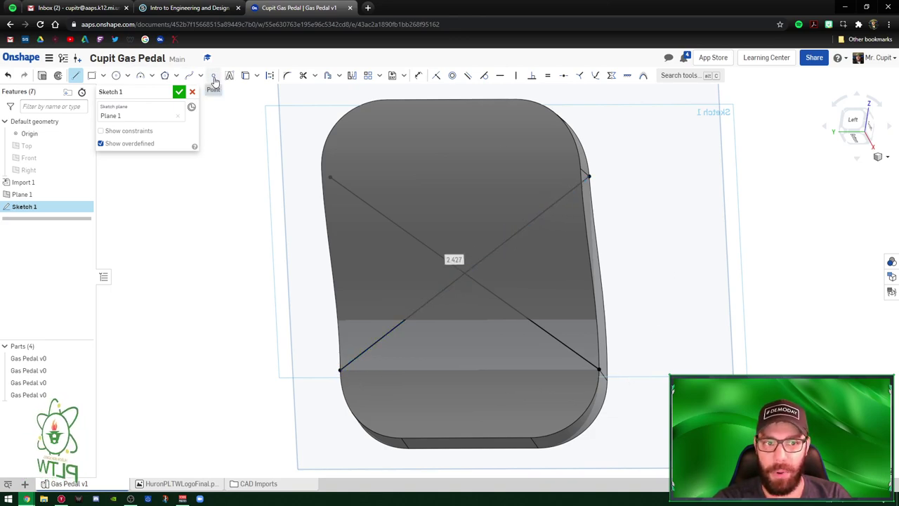
{"action": "key", "text": "Escape"}
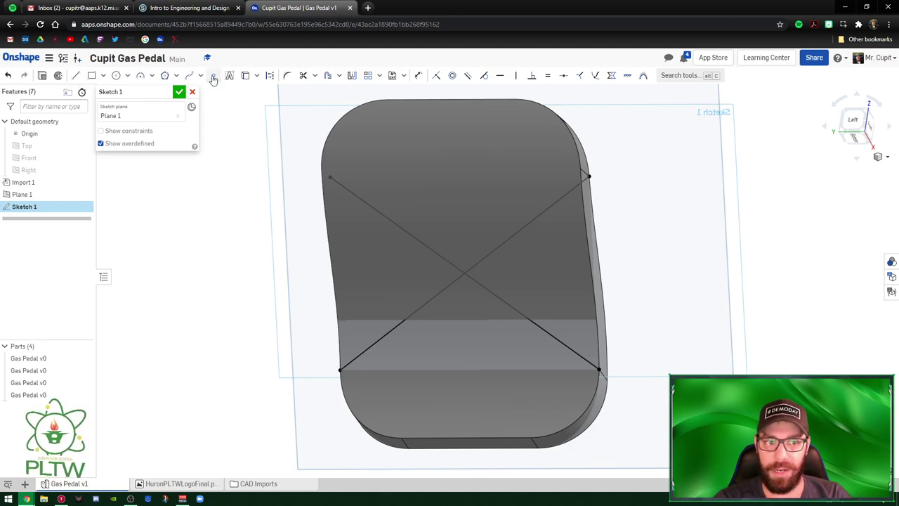
Place a sketch point where the two diagonals cross at the pad's centre and finish the sketch.
{"action": "left_click", "coordinate": [214, 77]}
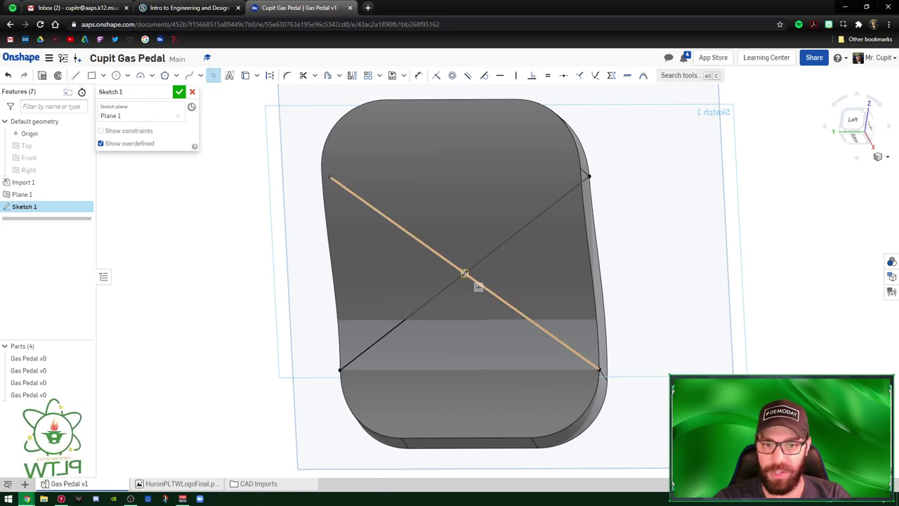
{"action": "left_click", "coordinate": [465, 273]}
{"action": "right_click_drag", "start_coordinate": [669, 295], "coordinate": [623, 248]}
{"action": "right_click_drag", "start_coordinate": [511, 255], "coordinate": [609, 236]}
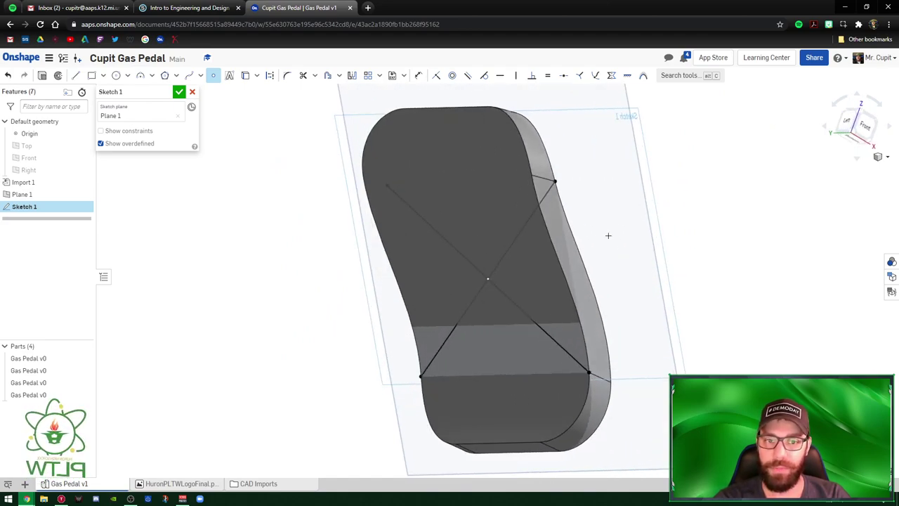
{"action": "left_click", "coordinate": [179, 92]}
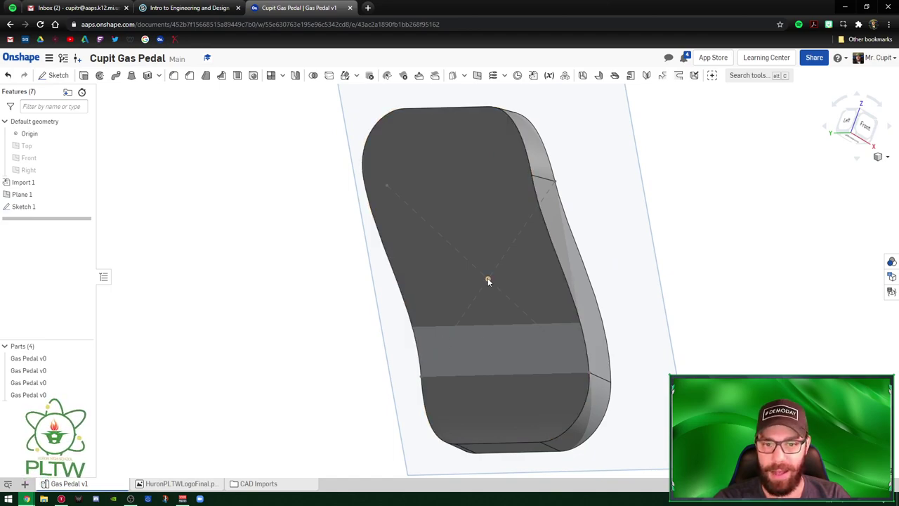
Show the default Front plane alongside the pedal housing and foot pad.
{"action": "scroll", "coordinate": [488, 281], "scroll_direction": "down", "scroll_amount": 3}
{"action": "right_click_drag", "start_coordinate": [487, 281], "coordinate": [581, 307]}
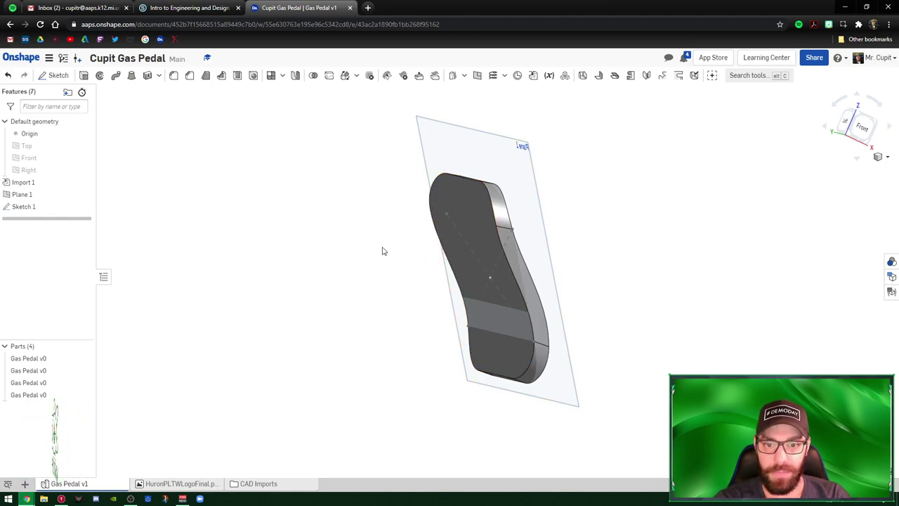
{"action": "scroll", "coordinate": [383, 251], "scroll_direction": "down", "scroll_amount": 1}
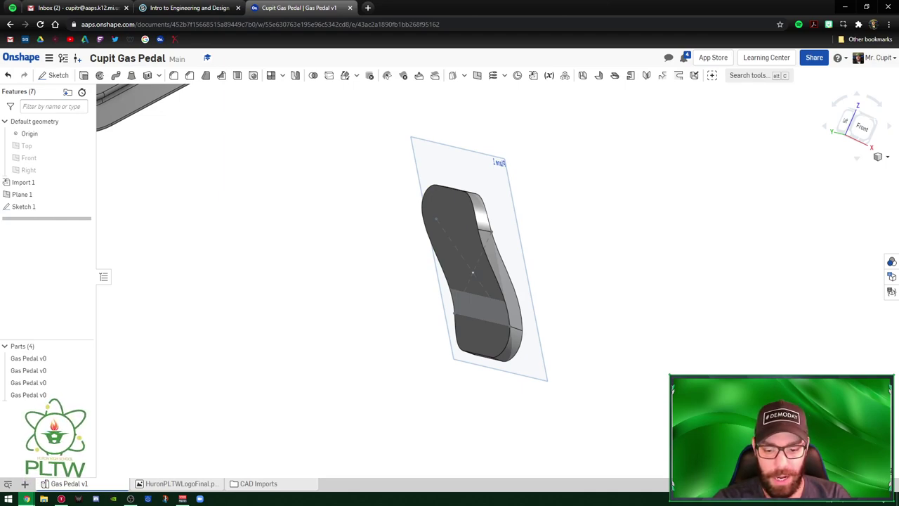
{"action": "right_click_drag", "start_coordinate": [460, 373], "coordinate": [371, 392]}
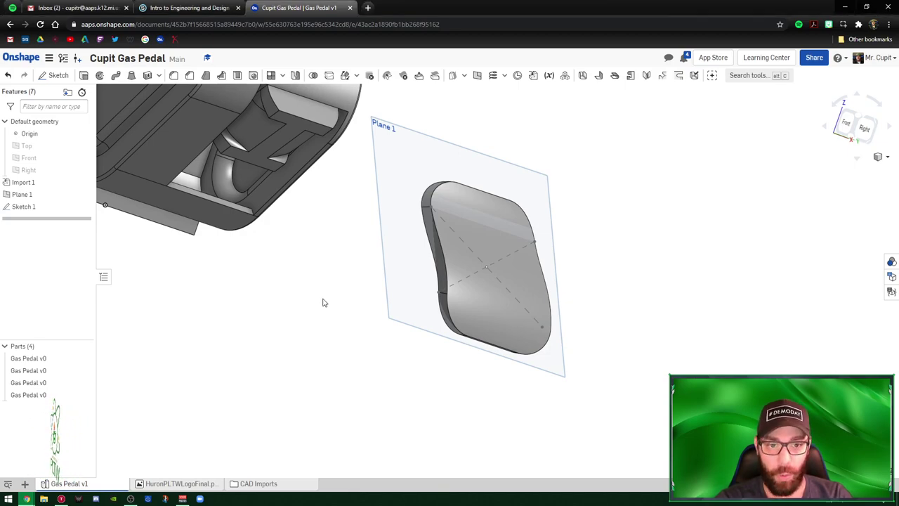
{"action": "mouse_move", "coordinate": [335, 208]}
{"action": "right_mouse_down"}
{"action": "mouse_move", "coordinate": [312, 201]}
{"action": "mouse_move", "coordinate": [329, 205]}
{"action": "right_mouse_up"}
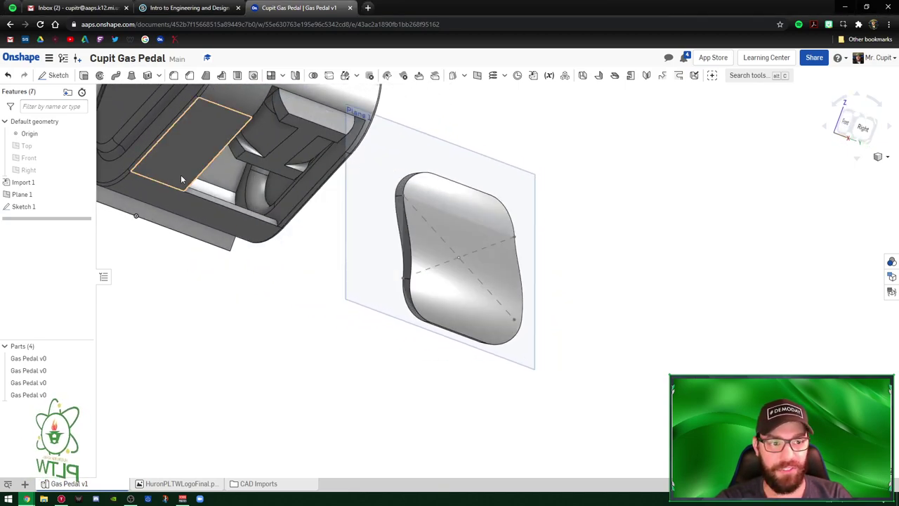
{"action": "middle_click_drag", "start_coordinate": [329, 205], "coordinate": [310, 317]}
{"action": "left_click", "coordinate": [80, 157]}
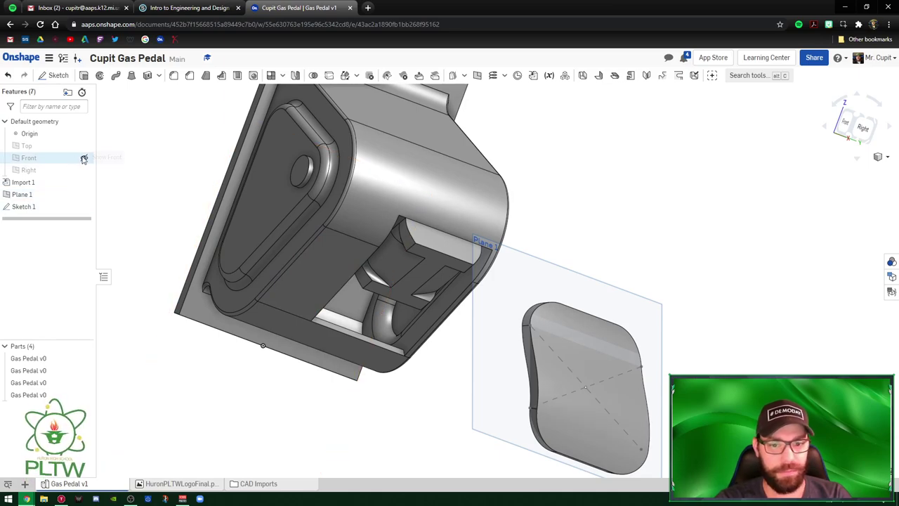
Examine how the Front plane lines up with the I-shaped arm end and the foot pad's centre.
{"action": "right_click_drag", "start_coordinate": [309, 317], "coordinate": [586, 150]}
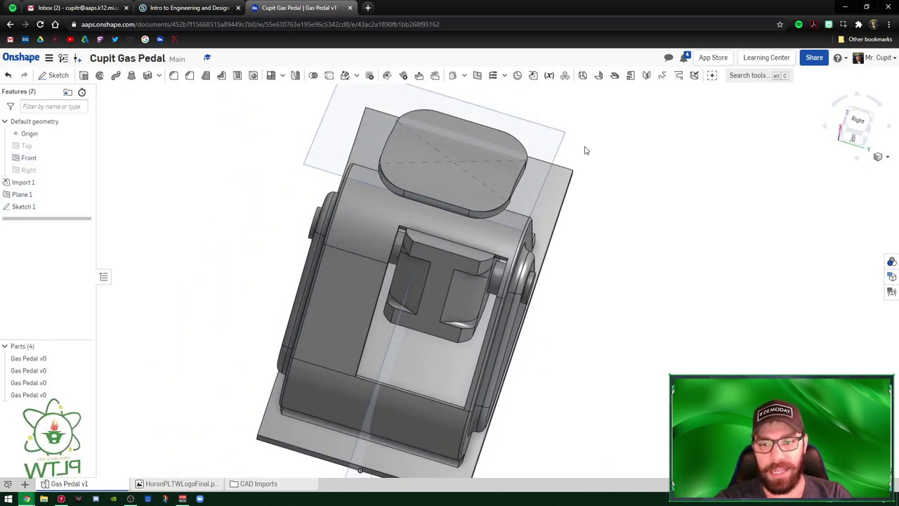
{"action": "right_click_drag", "start_coordinate": [664, 257], "coordinate": [578, 303]}
{"action": "scroll", "coordinate": [544, 261], "scroll_direction": "up", "scroll_amount": 3}
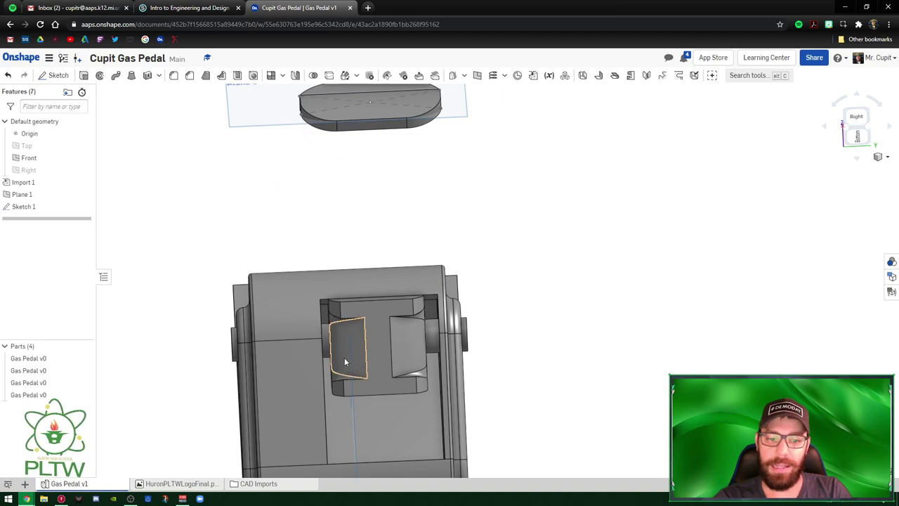
{"action": "right_click_drag", "start_coordinate": [372, 260], "coordinate": [370, 282]}
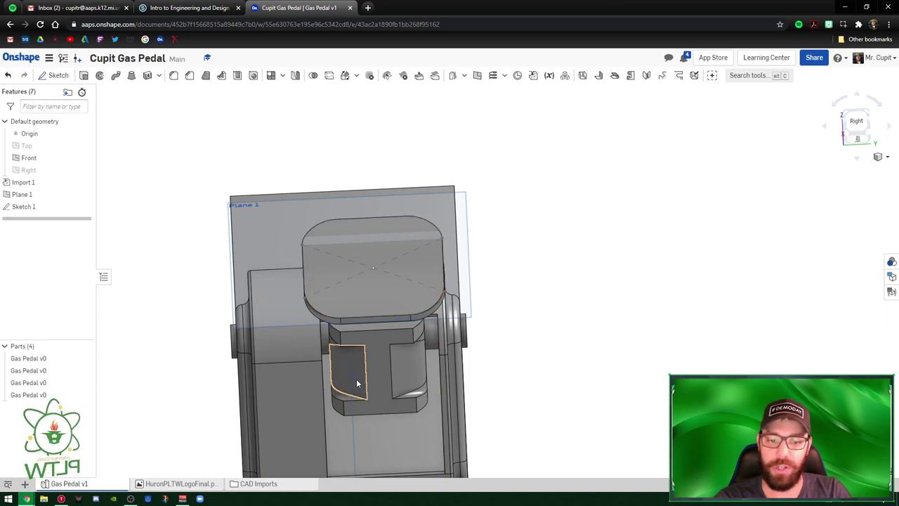
{"action": "right_click_drag", "start_coordinate": [357, 381], "coordinate": [356, 427]}
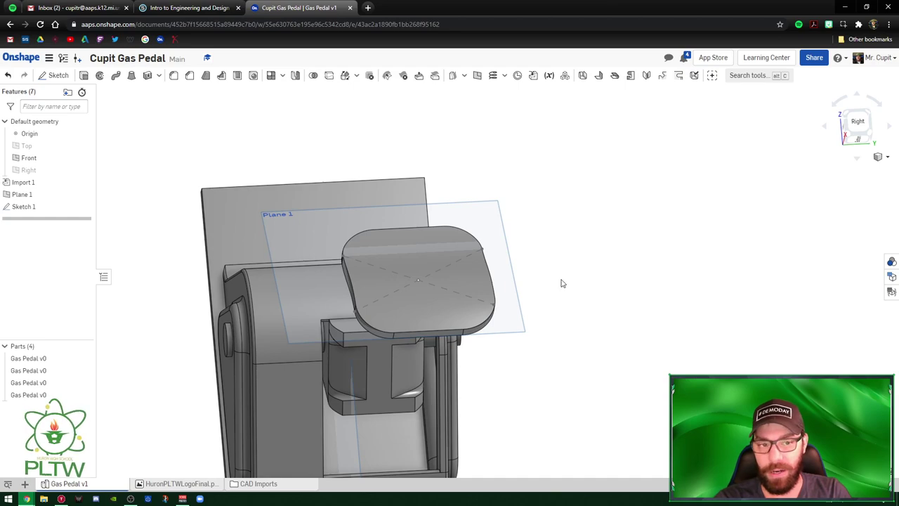
{"action": "right_click_drag", "start_coordinate": [561, 284], "coordinate": [379, 288]}
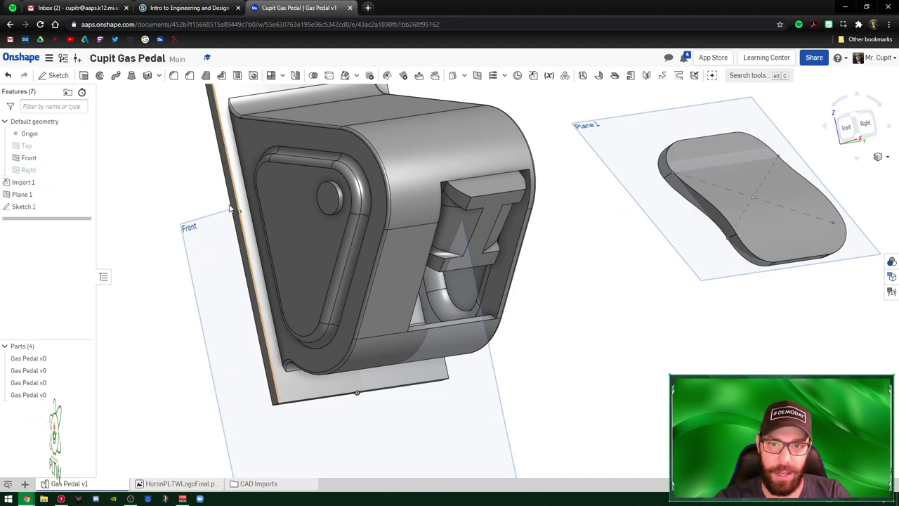
Create an Offset plane 0.394 in from the Front plane, in the opposite direction toward the middle of the pedal arm and foot pad.
{"action": "left_click", "coordinate": [478, 76]}
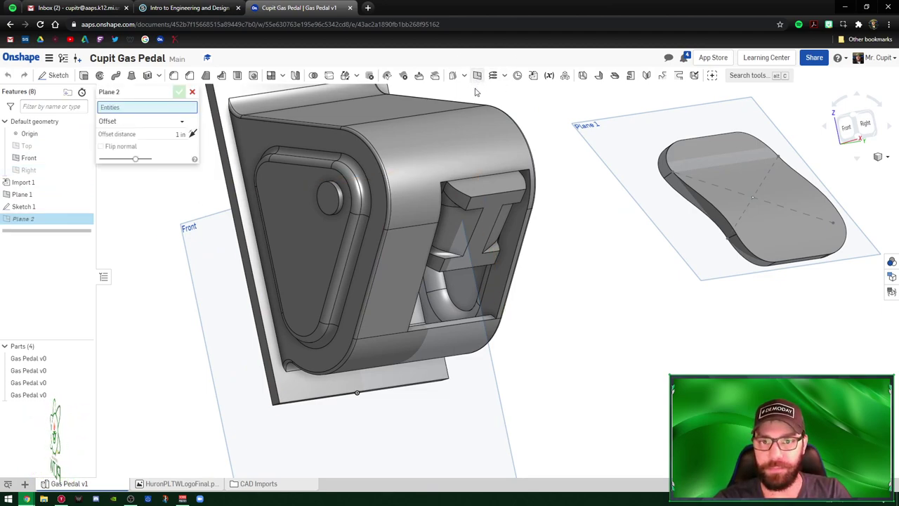
{"action": "left_click", "coordinate": [216, 305]}
{"action": "right_click_drag", "start_coordinate": [552, 395], "coordinate": [588, 372]}
{"action": "right_click_drag", "start_coordinate": [532, 327], "coordinate": [653, 390]}
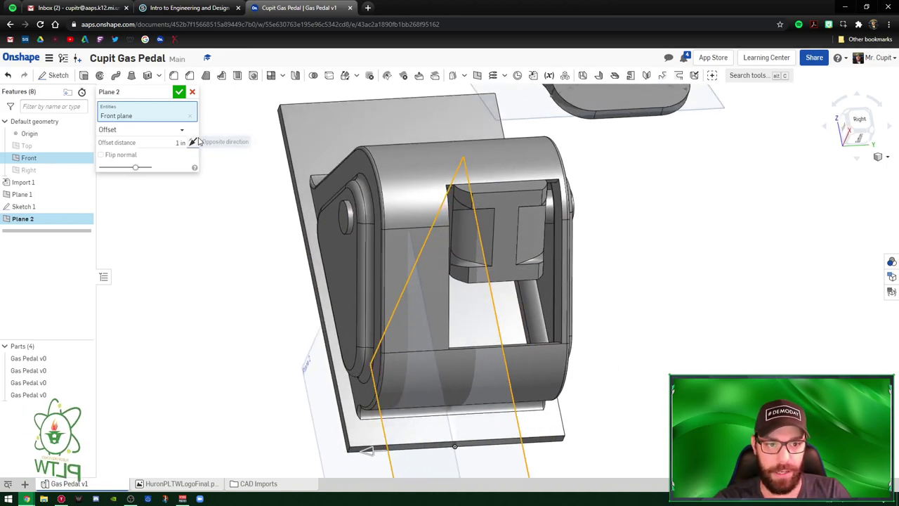
{"action": "left_click", "coordinate": [194, 143]}
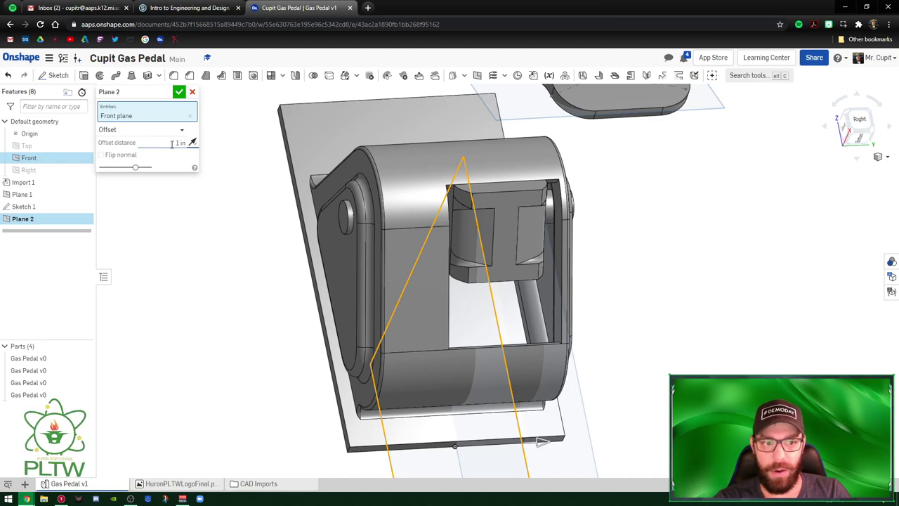
{"action": "left_click", "coordinate": [171, 143]}
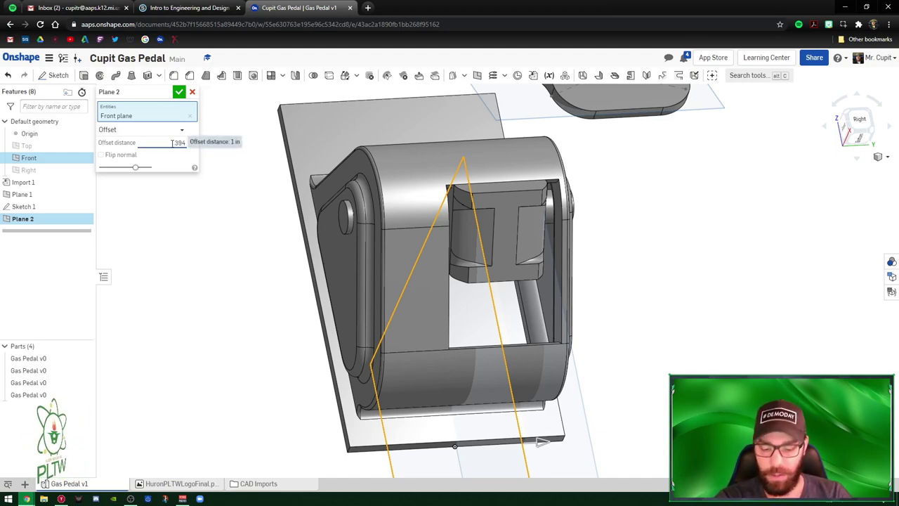
{"action": "type", "text": ".394"}
{"action": "key", "text": "Return"}
{"action": "right_click_drag", "start_coordinate": [466, 293], "coordinate": [534, 270]}
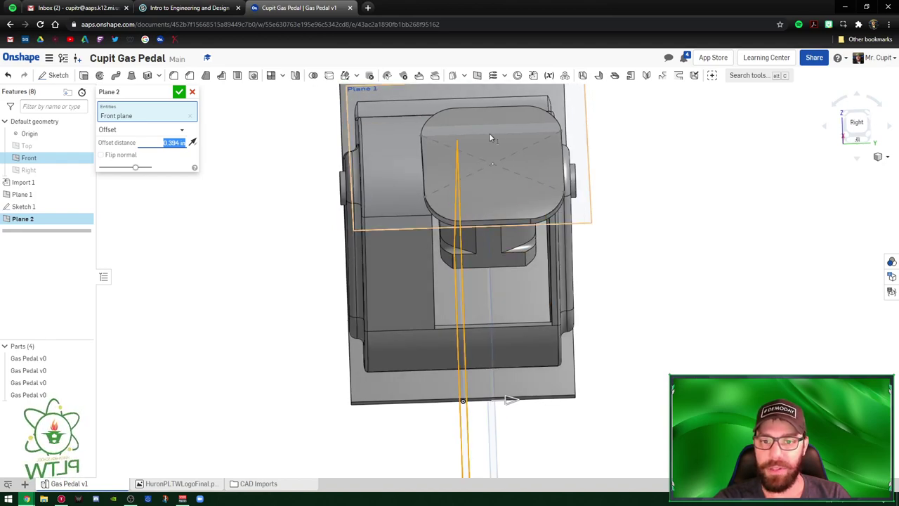
{"action": "left_click", "coordinate": [179, 92]}
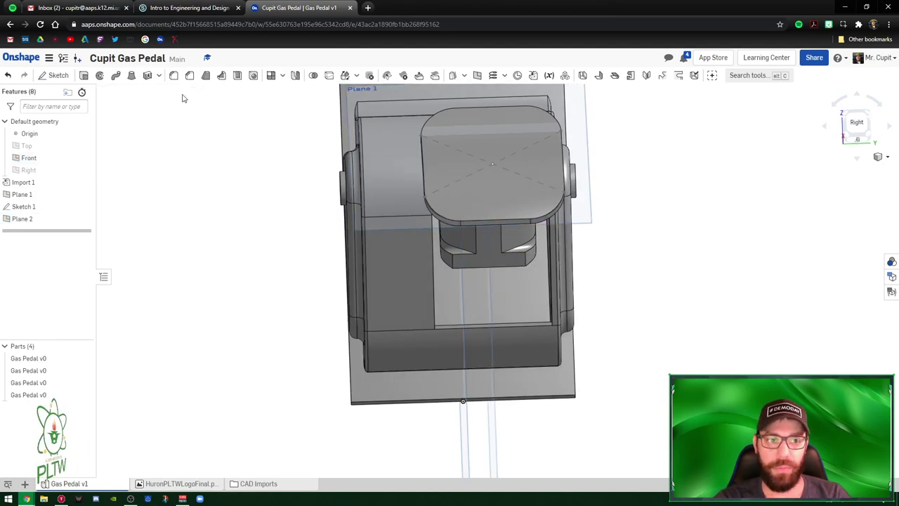
Hide the default Front plane, leaving the offset plane through the pedal arm shown.
{"action": "right_click_drag", "start_coordinate": [476, 400], "coordinate": [558, 381]}
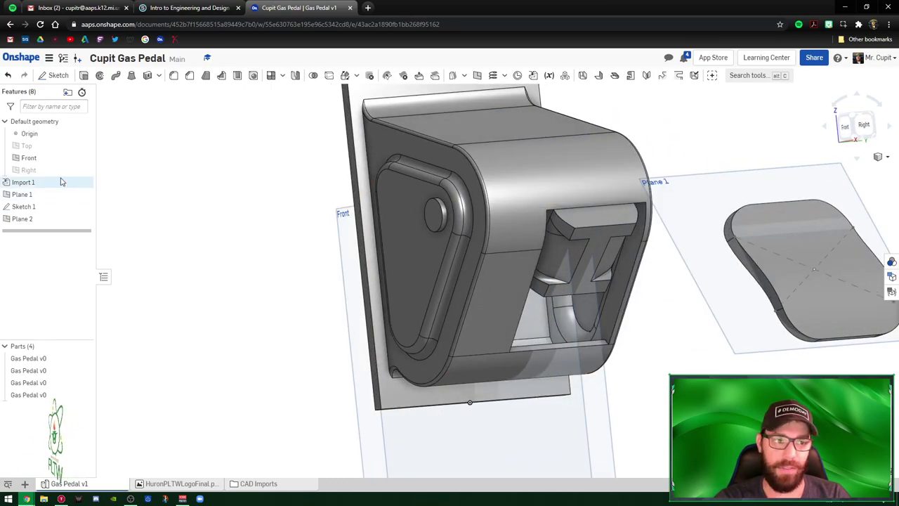
{"action": "left_click", "coordinate": [84, 158]}
{"action": "right_click_drag", "start_coordinate": [462, 446], "coordinate": [582, 438]}
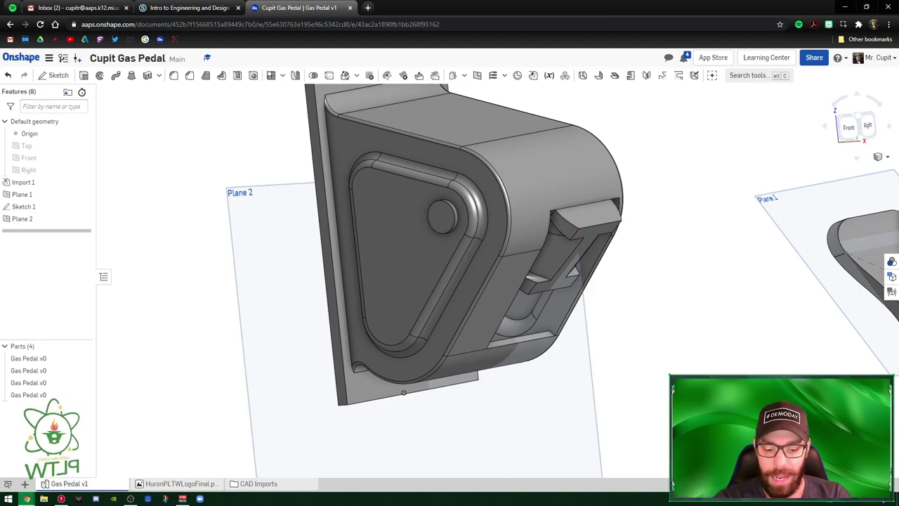
Start a new sketch on the I-shaped end face of the pedal arm.
{"action": "right_click_drag", "start_coordinate": [492, 316], "coordinate": [586, 229]}
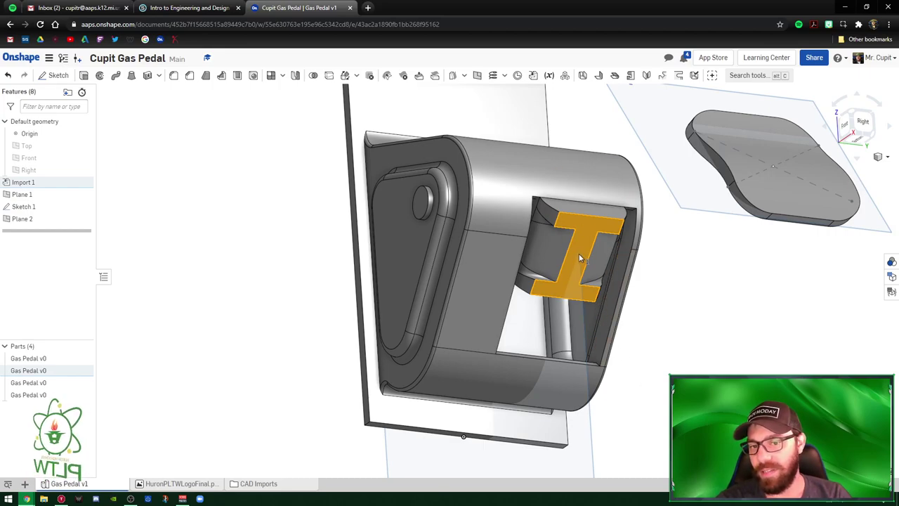
{"action": "right_click_drag", "start_coordinate": [578, 259], "coordinate": [481, 325]}
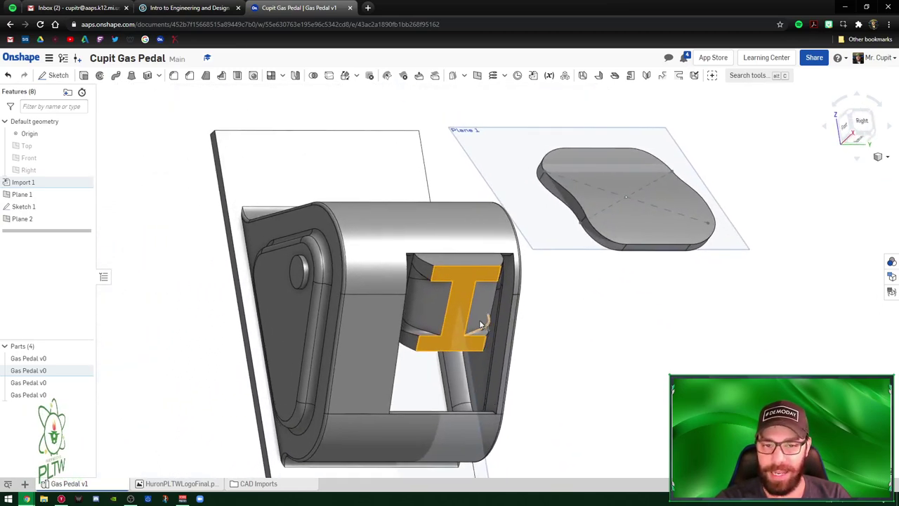
{"action": "scroll", "coordinate": [456, 302], "scroll_direction": "up", "scroll_amount": 5}
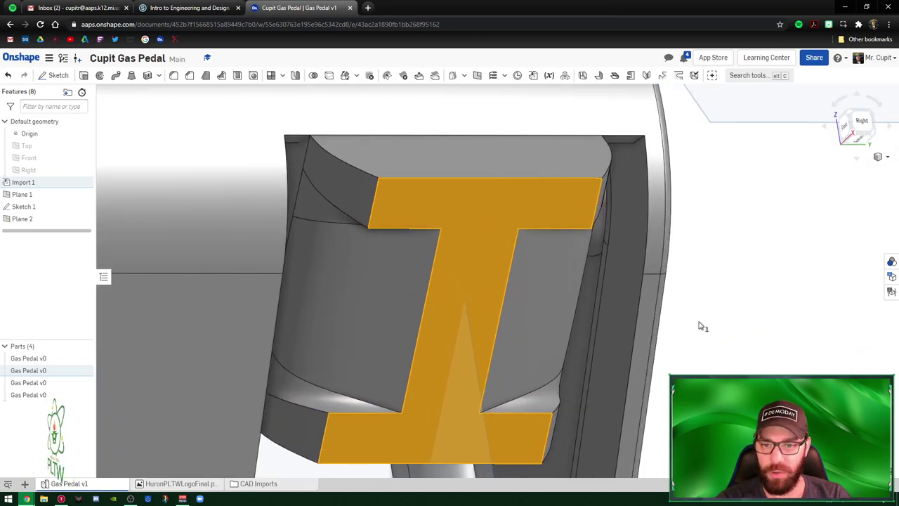
{"action": "right_click", "coordinate": [474, 230]}
{"action": "key", "text": "Escape"}
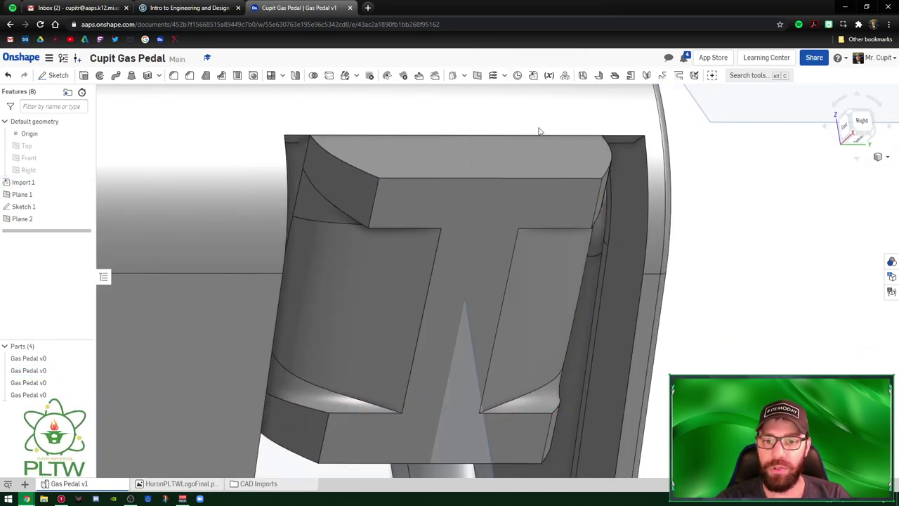
{"action": "left_click", "coordinate": [540, 131]}
{"action": "key", "text": "shift+s"}
{"action": "mouse_move", "coordinate": [579, 252]}
{"action": "right_mouse_down"}
{"action": "mouse_move", "coordinate": [628, 346]}
{"action": "mouse_move", "coordinate": [617, 343]}
{"action": "mouse_move", "coordinate": [589, 401]}
{"action": "right_mouse_up"}
{"action": "mouse_move", "coordinate": [607, 302]}
{"action": "right_mouse_down"}
{"action": "mouse_move", "coordinate": [659, 324]}
{"action": "mouse_move", "coordinate": [625, 302]}
{"action": "right_mouse_up"}
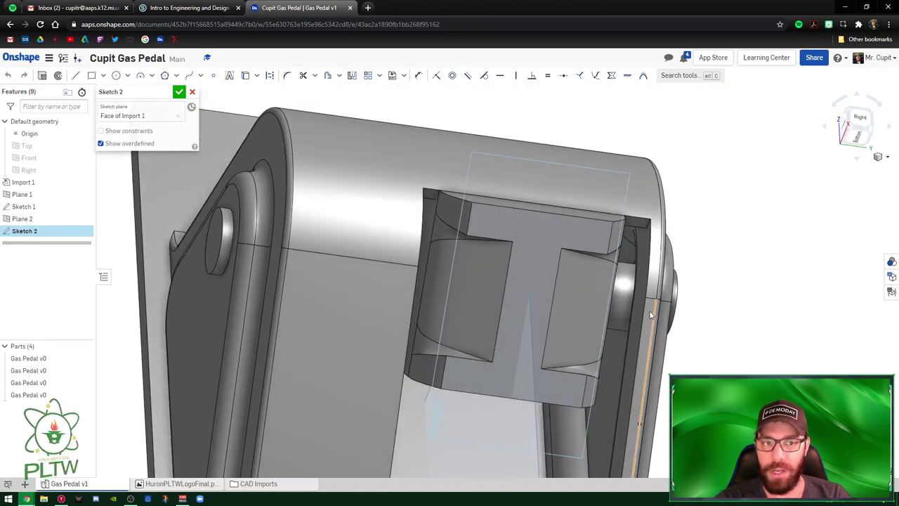
Place sketch points at the midpoints of the I-shape's upper edge and web side edge, and where their alignment lines cross at the face's centre.
{"action": "left_click", "coordinate": [214, 76]}
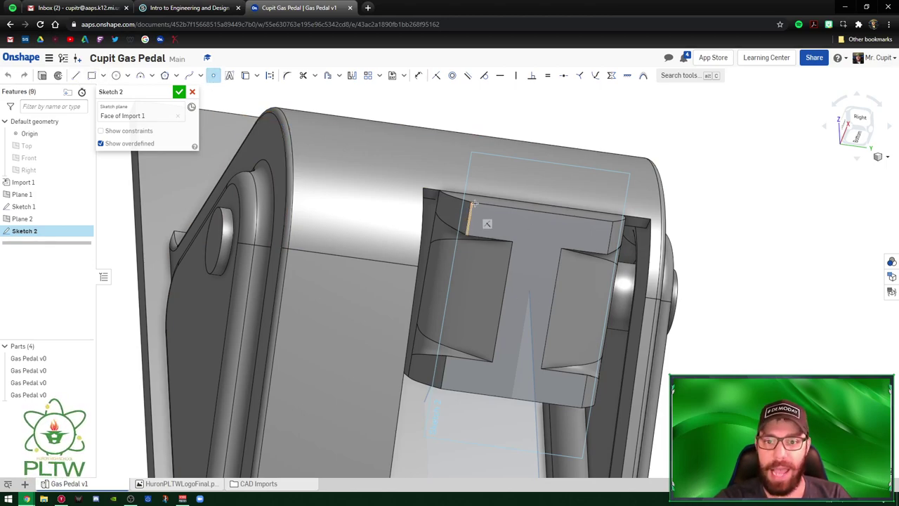
{"action": "left_click", "coordinate": [542, 210]}
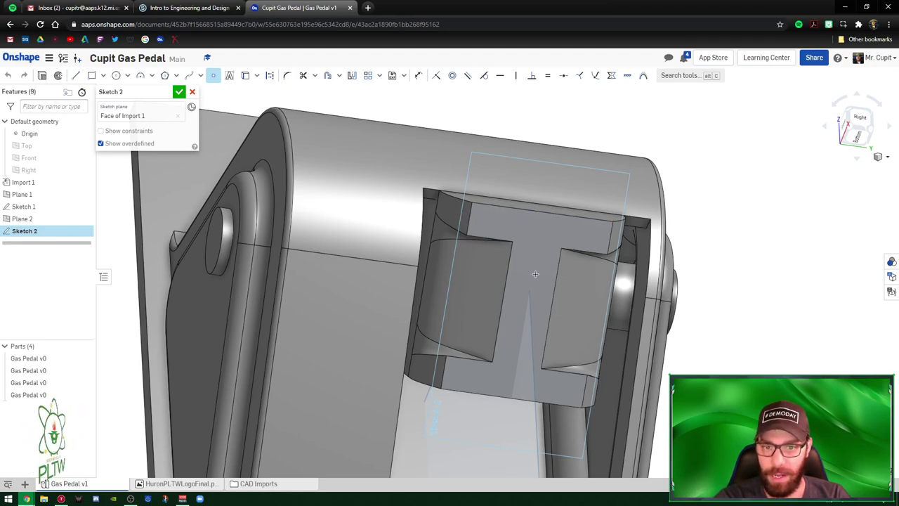
{"action": "key", "text": "Escape"}
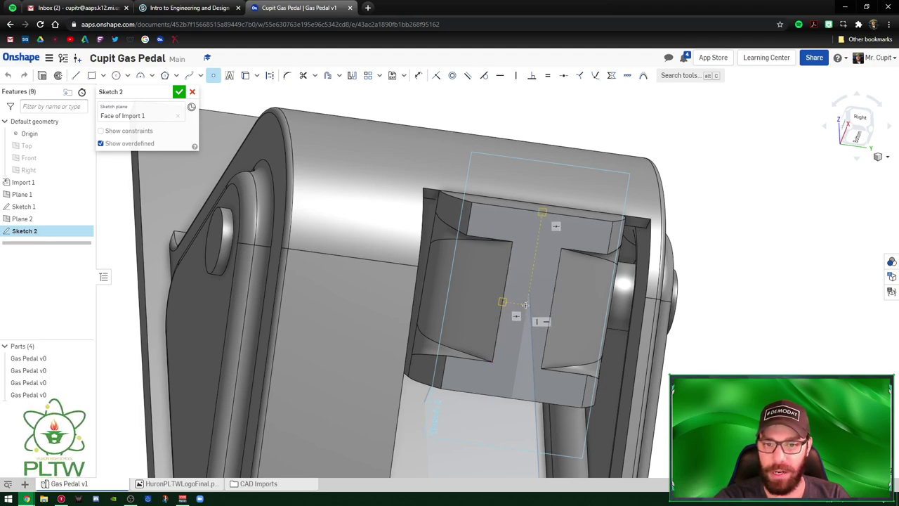
{"action": "key", "text": "Escape"}
{"action": "scroll", "coordinate": [531, 312], "scroll_direction": "up", "scroll_amount": 3}
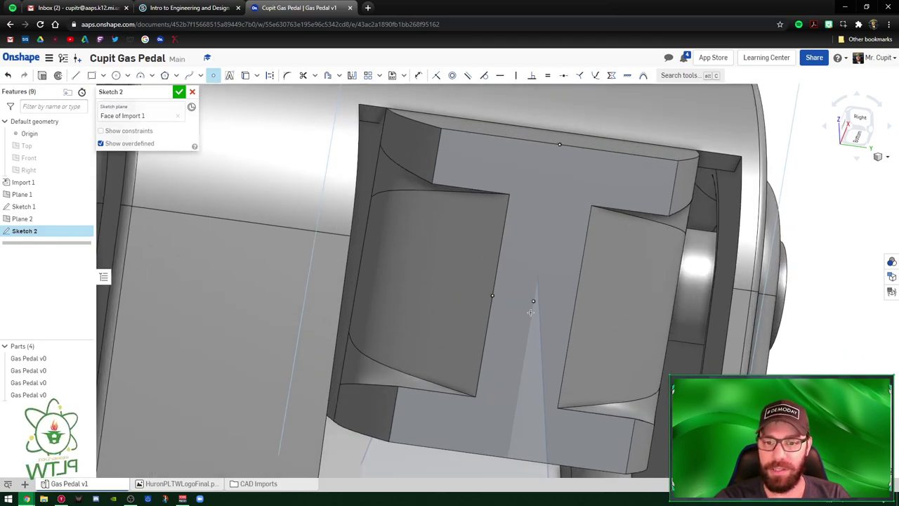
{"action": "scroll", "coordinate": [534, 302], "scroll_direction": "down", "scroll_amount": 5}
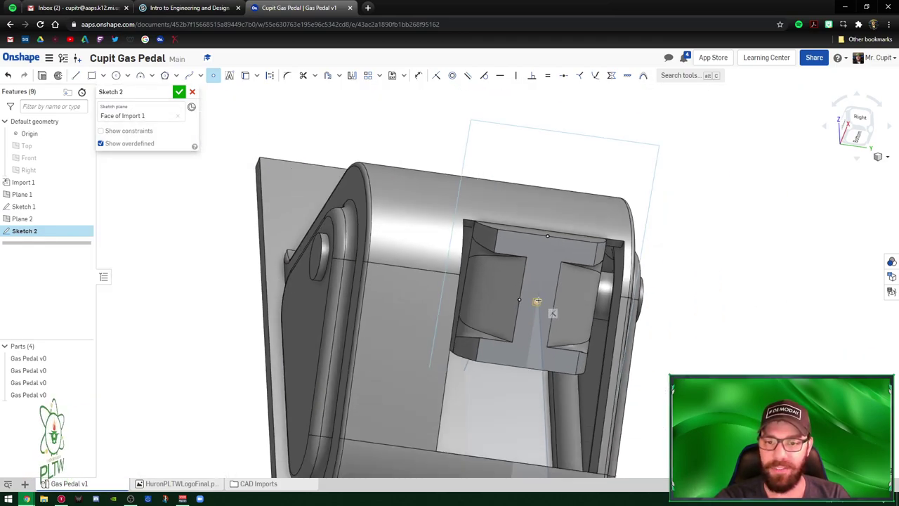
{"action": "right_click_drag", "start_coordinate": [678, 280], "coordinate": [695, 290]}
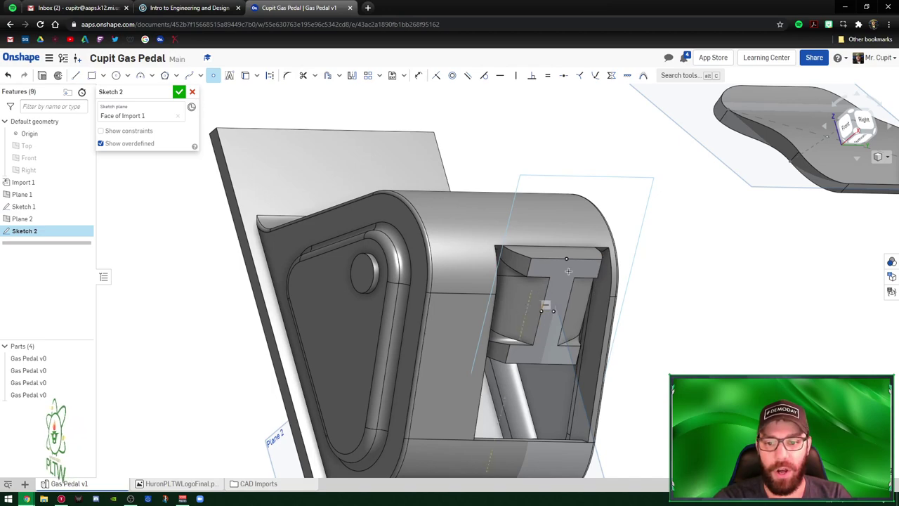
{"action": "left_click", "coordinate": [553, 312]}
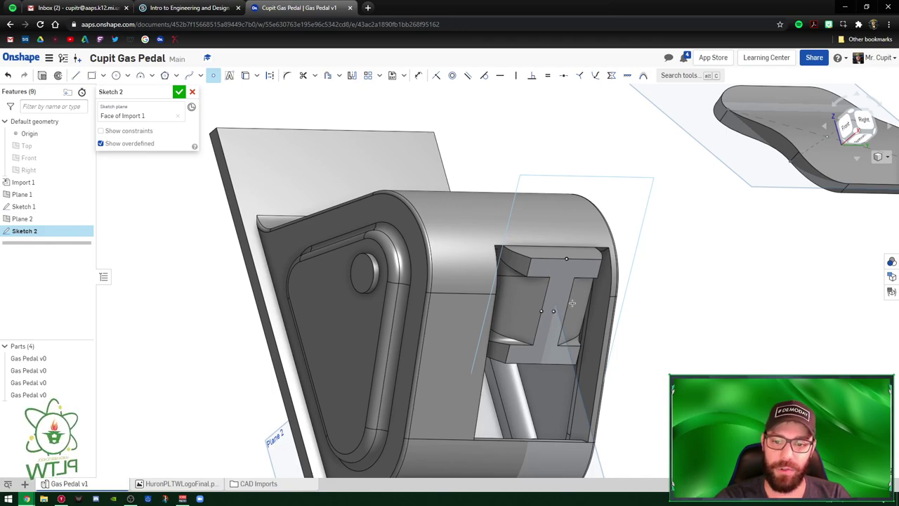
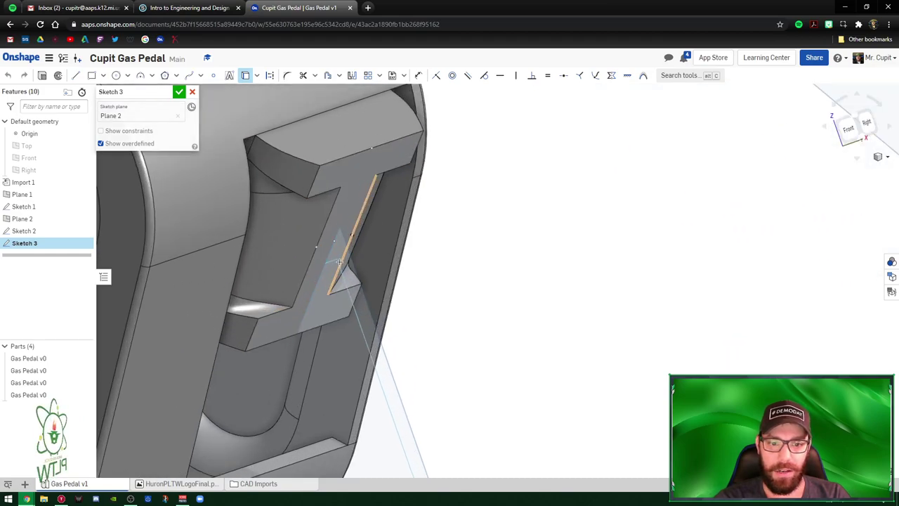
Discard the unfinished sketch on Plane 2, the offset plane through the pedal arm.
{"action": "scroll", "coordinate": [402, 316], "scroll_direction": "down", "scroll_amount": 2}
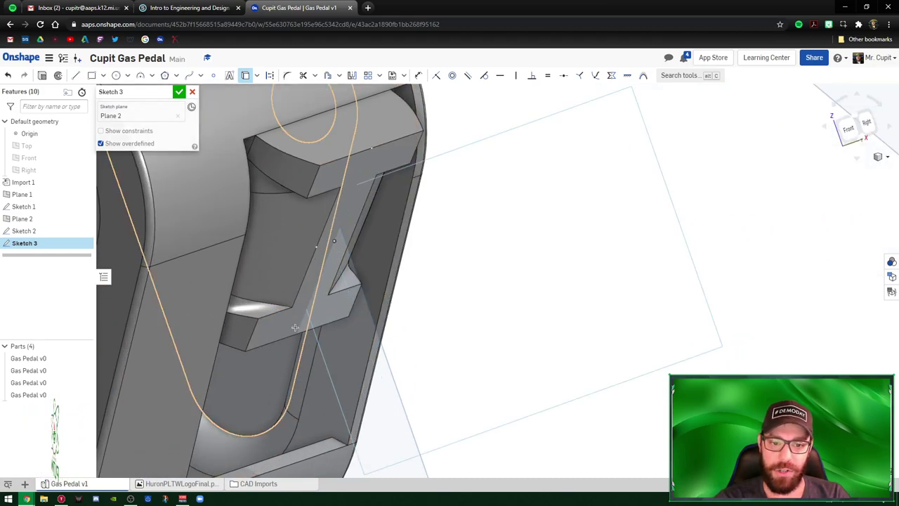
{"action": "scroll", "coordinate": [542, 292], "scroll_direction": "down", "scroll_amount": 4}
{"action": "scroll", "coordinate": [542, 293], "scroll_direction": "down", "scroll_amount": 2}
{"action": "middle_click_drag", "start_coordinate": [542, 293], "coordinate": [534, 239]}
{"action": "left_click", "coordinate": [192, 91]}
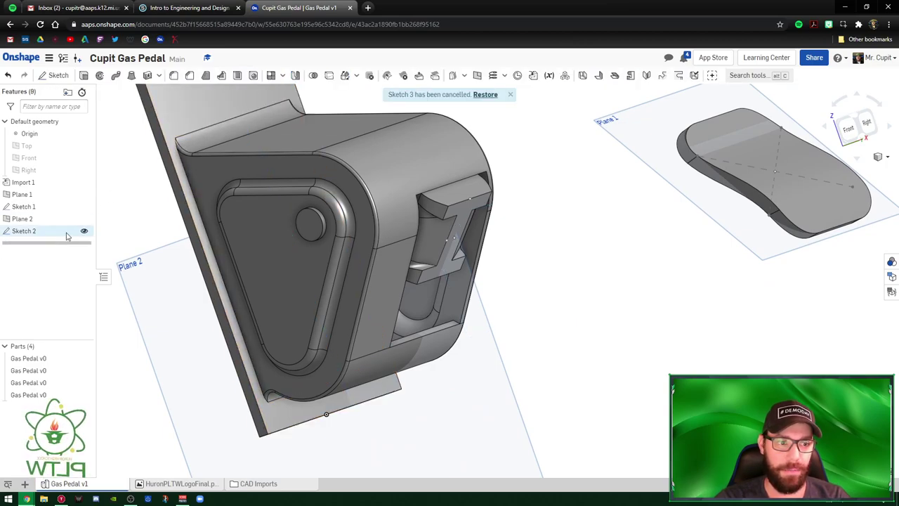
{"action": "double_click", "coordinate": [41, 234]}
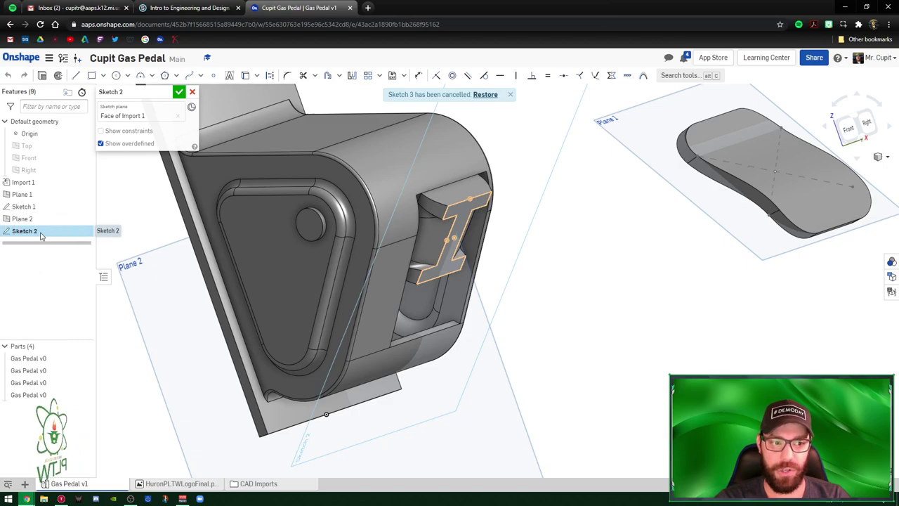
{"action": "mouse_move", "coordinate": [88, 251]}
{"action": "right_mouse_down"}
{"action": "mouse_move", "coordinate": [267, 307]}
{"action": "mouse_move", "coordinate": [209, 205]}
{"action": "right_mouse_up"}
{"action": "scroll", "coordinate": [267, 307], "scroll_direction": "down", "scroll_amount": 3}
{"action": "left_click", "coordinate": [192, 91]}
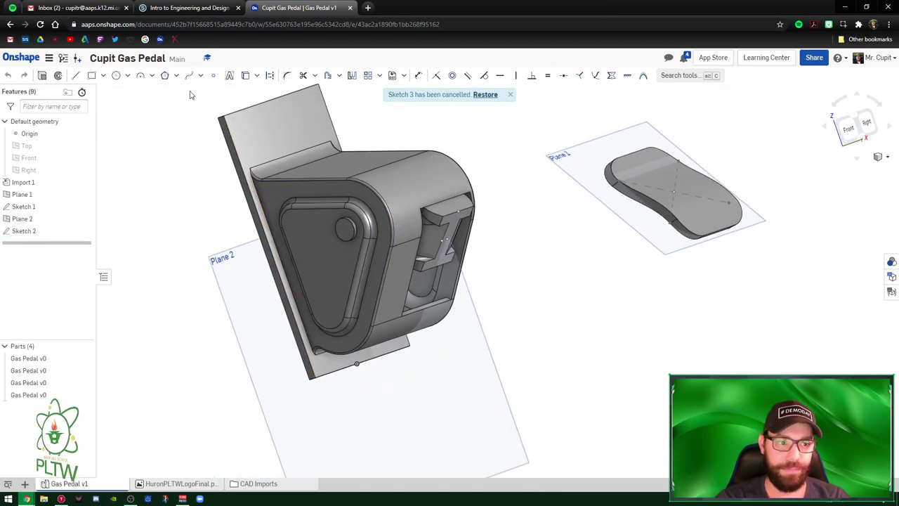
{"action": "left_click", "coordinate": [246, 282]}
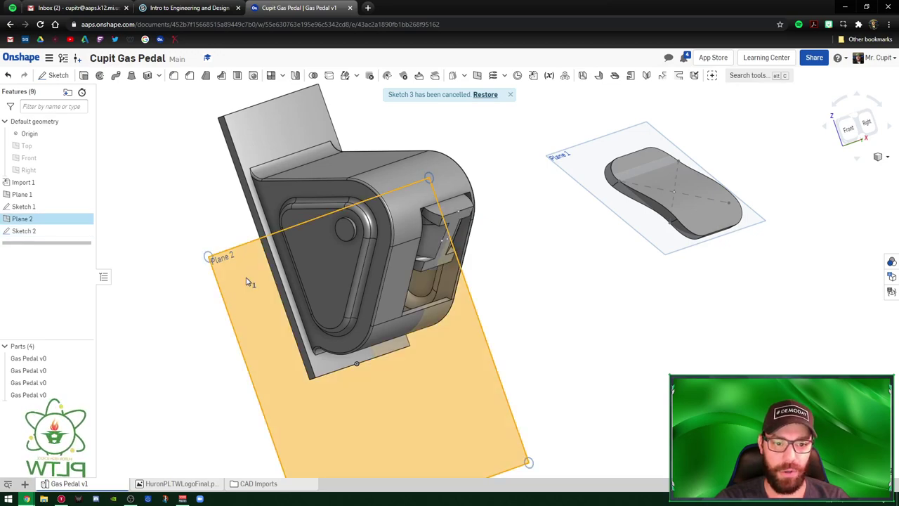
{"action": "right_click", "coordinate": [246, 281]}
{"action": "left_click", "coordinate": [267, 301]}
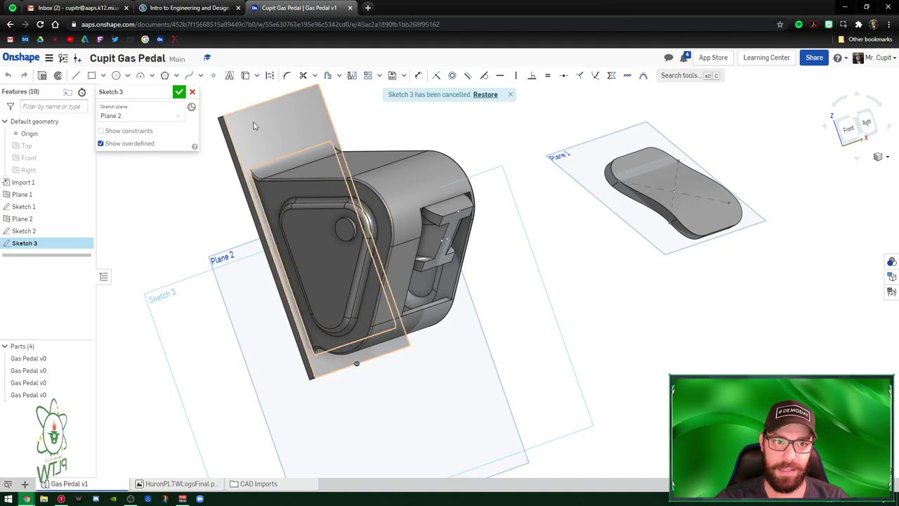
{"action": "left_click", "coordinate": [214, 75]}
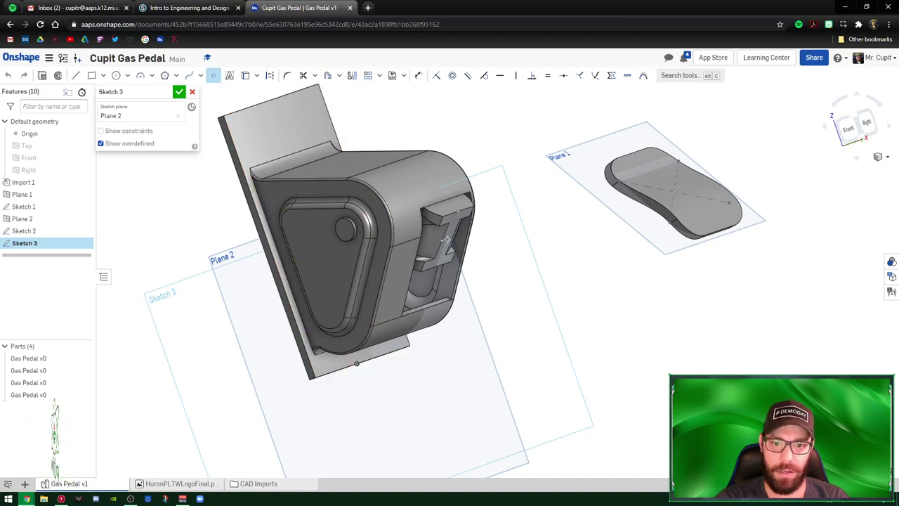
{"action": "scroll", "coordinate": [447, 239], "scroll_direction": "up", "scroll_amount": 5}
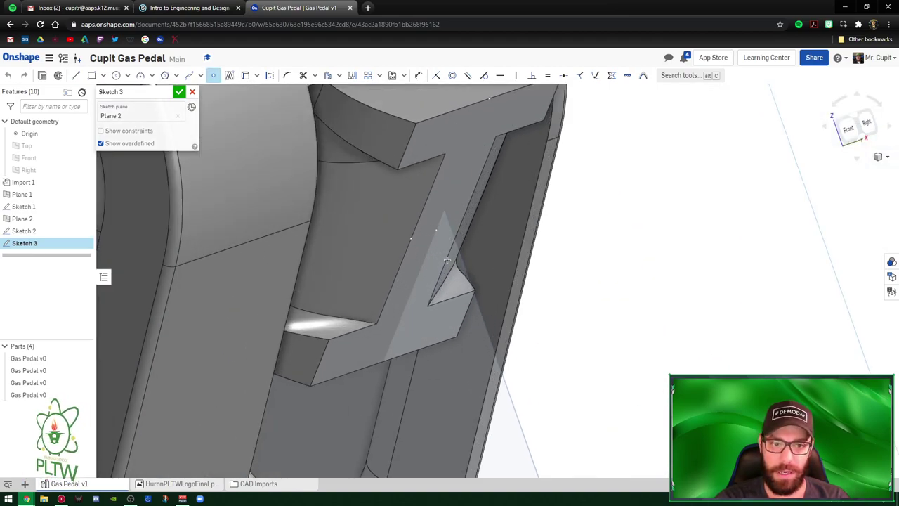
{"action": "scroll", "coordinate": [492, 251], "scroll_direction": "down", "scroll_amount": 5}
{"action": "right_click_drag", "start_coordinate": [536, 244], "coordinate": [584, 270]}
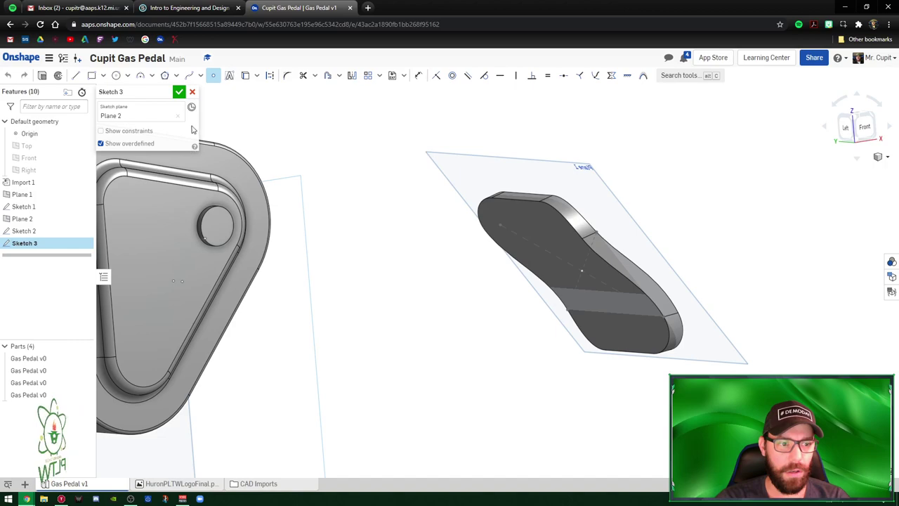
{"action": "left_click", "coordinate": [192, 91]}
Examine the alignment between the I-shaped arm end and the foot pad's centre from several angles, close up and from afar.
{"action": "mouse_move", "coordinate": [446, 338]}
{"action": "right_mouse_down"}
{"action": "mouse_move", "coordinate": [406, 331]}
{"action": "mouse_move", "coordinate": [394, 340]}
{"action": "right_mouse_up"}
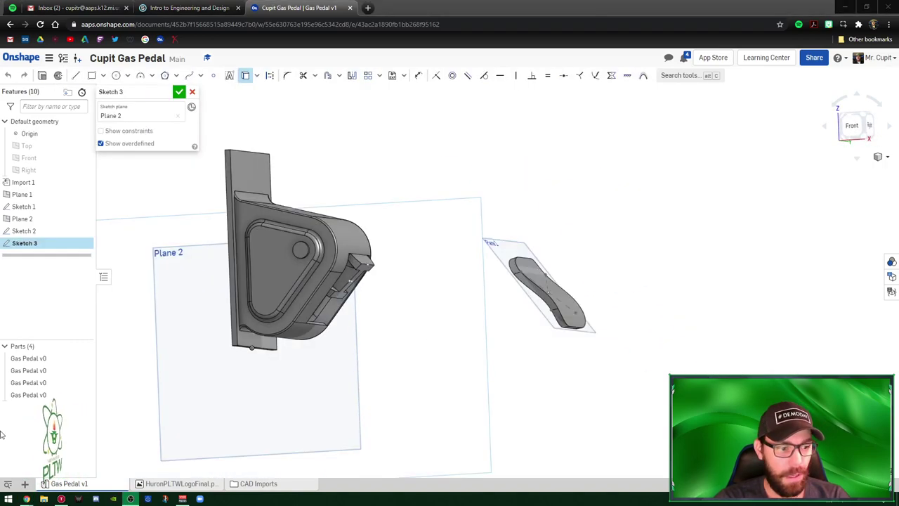
{"action": "scroll", "coordinate": [363, 284], "scroll_direction": "up", "scroll_amount": 5}
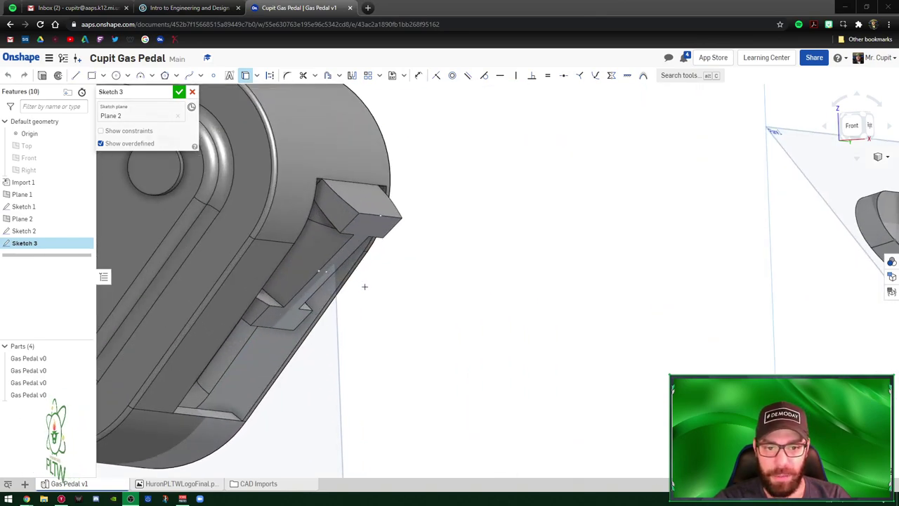
{"action": "scroll", "coordinate": [364, 288], "scroll_direction": "down", "scroll_amount": 2}
{"action": "scroll", "coordinate": [364, 288], "scroll_direction": "down", "scroll_amount": 3}
{"action": "right_click_drag", "start_coordinate": [364, 288], "coordinate": [422, 314]}
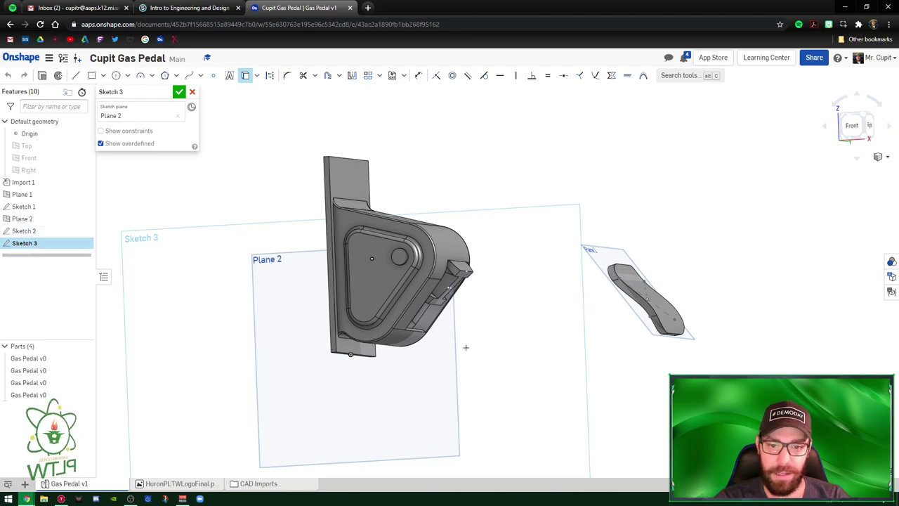
{"action": "scroll", "coordinate": [466, 347], "scroll_direction": "up", "scroll_amount": 10}
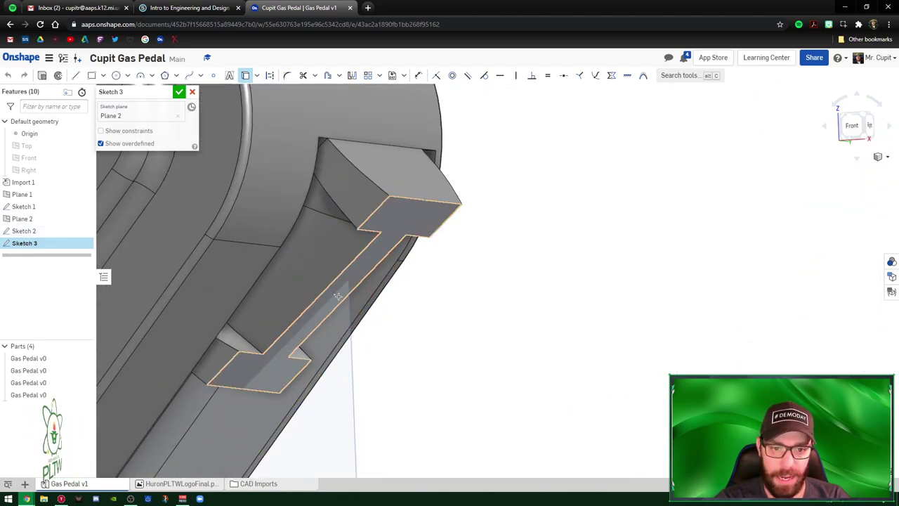
{"action": "scroll", "coordinate": [338, 297], "scroll_direction": "down", "scroll_amount": 10}
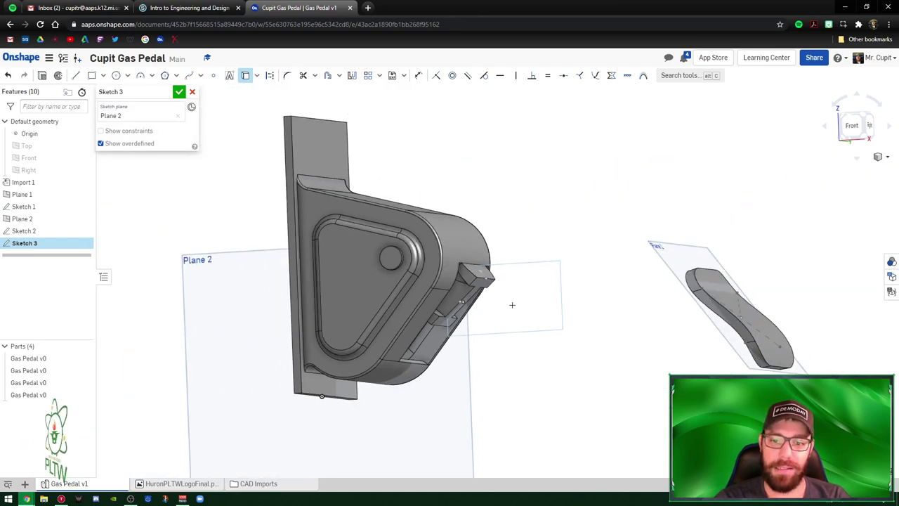
{"action": "right_click_drag", "start_coordinate": [512, 305], "coordinate": [675, 316]}
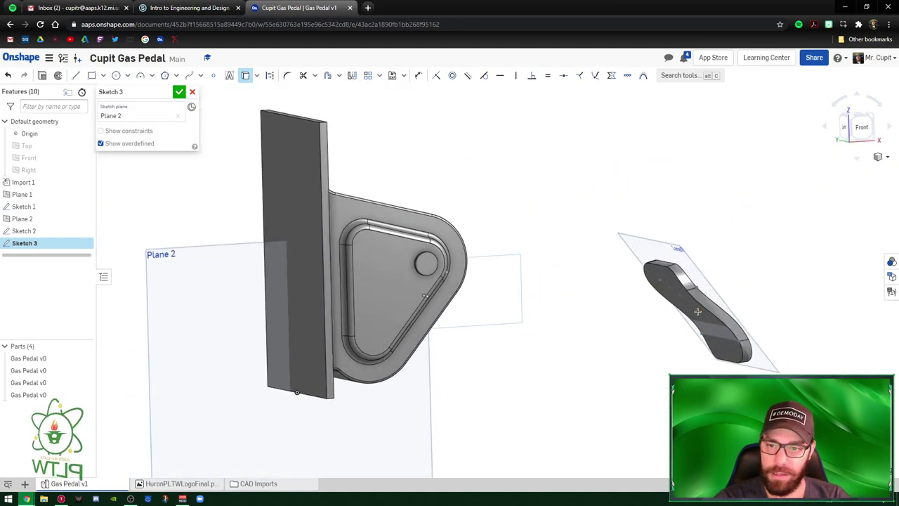
{"action": "right_click_drag", "start_coordinate": [259, 234], "coordinate": [349, 359]}
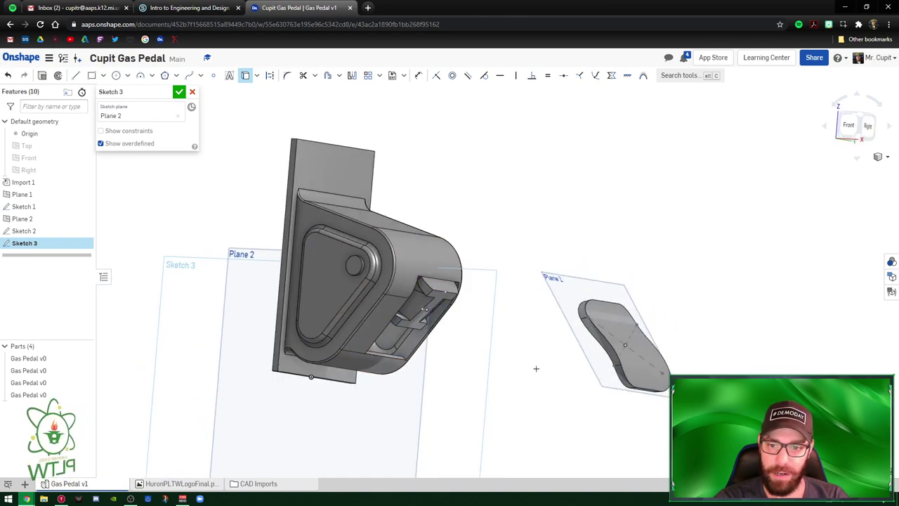
{"action": "key", "text": "shift+1"}
{"action": "mouse_move", "coordinate": [569, 360]}
{"action": "right_mouse_down"}
{"action": "mouse_move", "coordinate": [554, 366]}
{"action": "mouse_move", "coordinate": [429, 311]}
{"action": "right_mouse_up"}
{"action": "right_click", "coordinate": [430, 312]}
{"action": "left_click", "coordinate": [444, 301]}
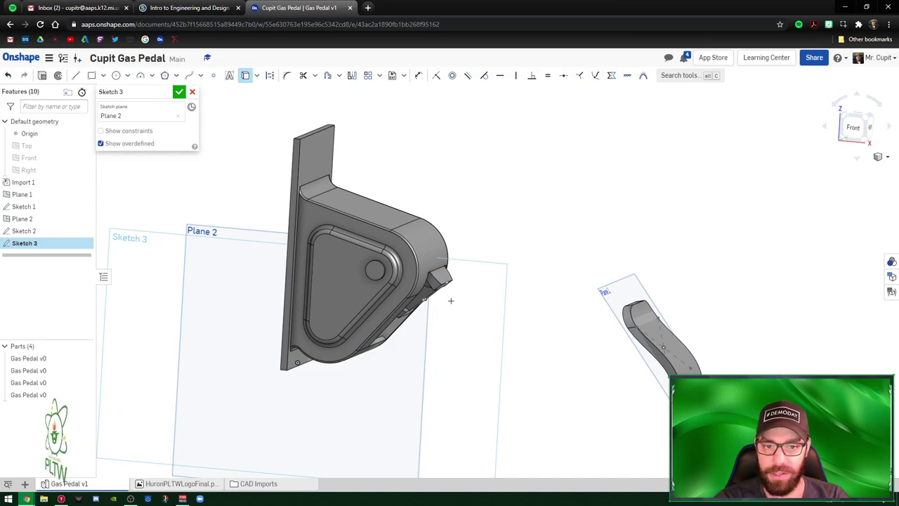
{"action": "scroll", "coordinate": [449, 301], "scroll_direction": "down", "scroll_amount": 2}
{"action": "scroll", "coordinate": [440, 300], "scroll_direction": "up", "scroll_amount": 6}
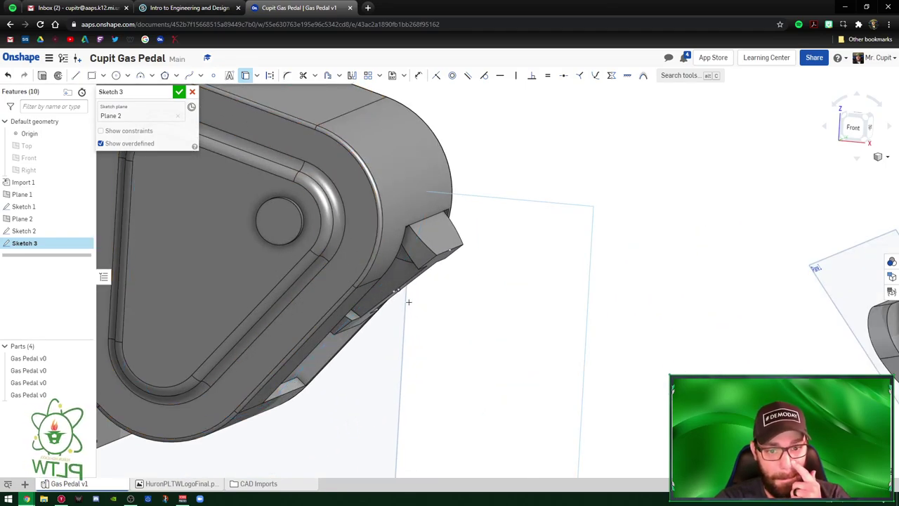
{"action": "scroll", "coordinate": [426, 306], "scroll_direction": "up", "scroll_amount": 5}
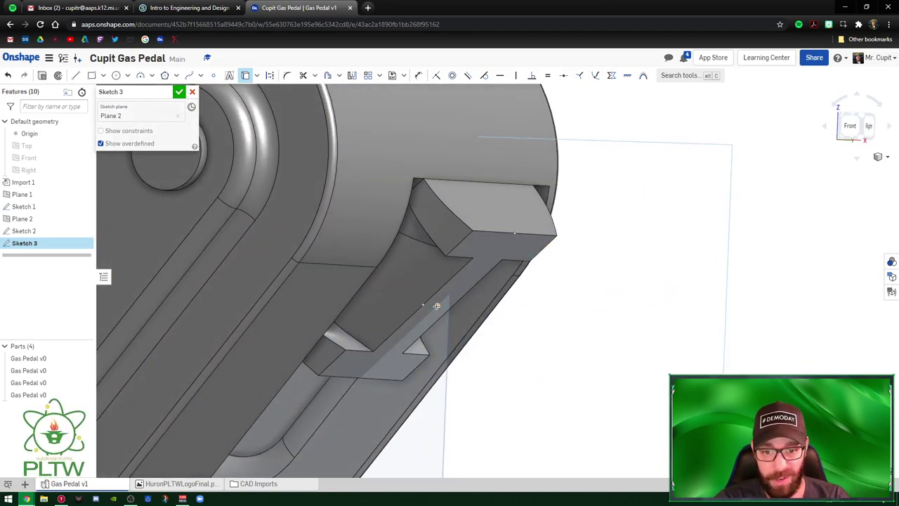
{"action": "right_click_drag", "start_coordinate": [572, 337], "coordinate": [640, 333]}
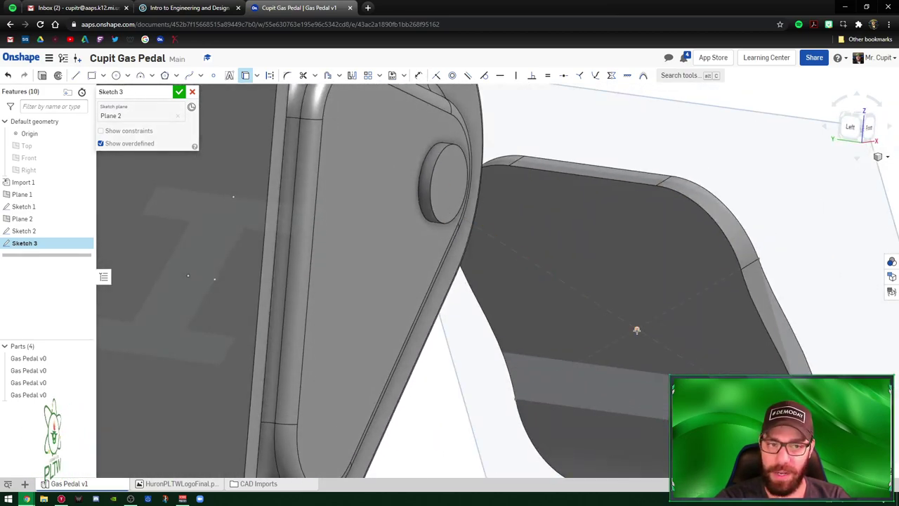
{"action": "right_click_drag", "start_coordinate": [574, 331], "coordinate": [444, 309]}
{"action": "scroll", "coordinate": [445, 308], "scroll_direction": "down", "scroll_amount": 5}
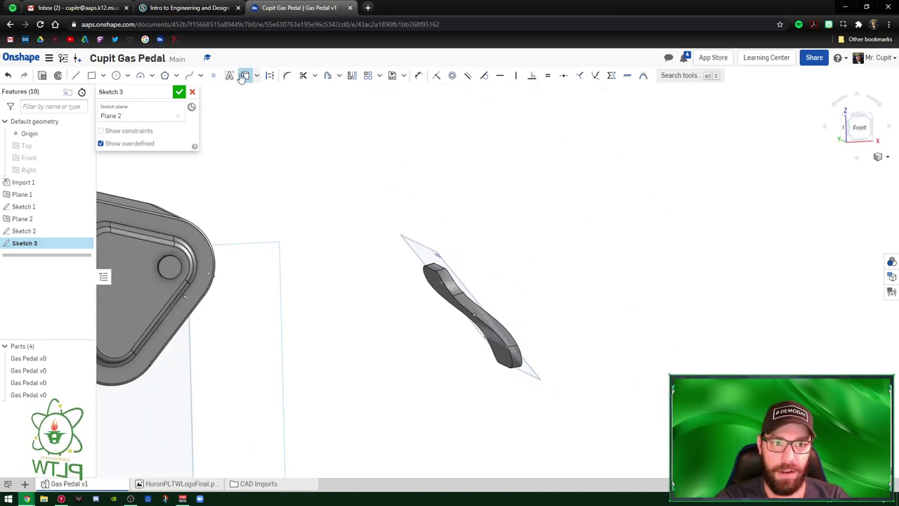
Draw a two-point spline on Plane 2 from the centre point of the arm's I-shaped face to the foot pad's centre point.
{"action": "left_click", "coordinate": [857, 128]}
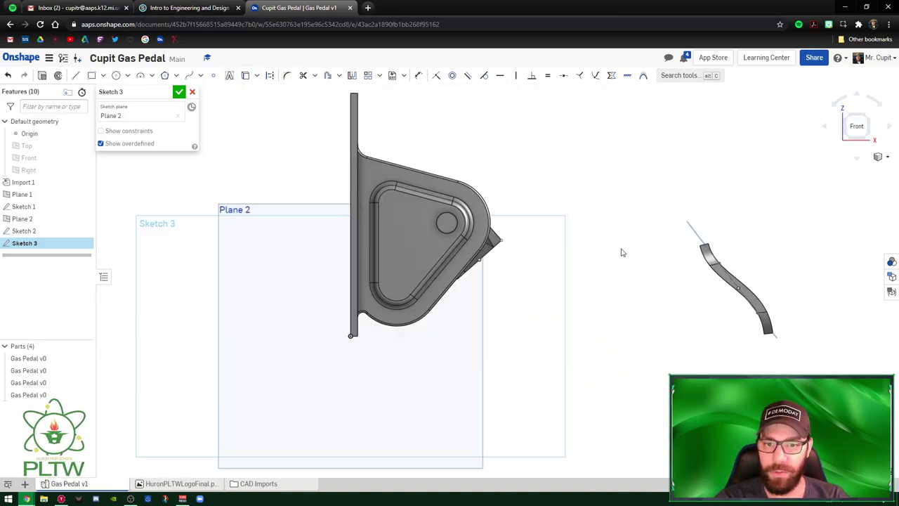
{"action": "left_click", "coordinate": [188, 75]}
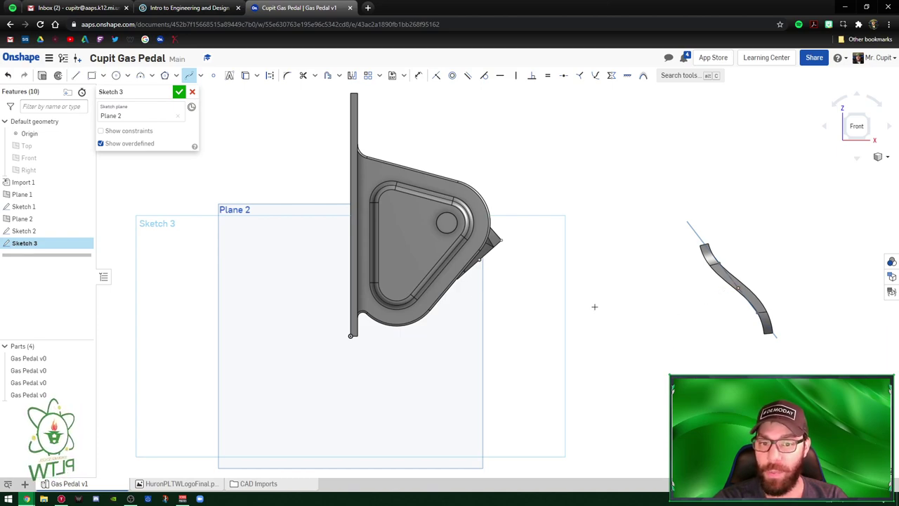
{"action": "left_click", "coordinate": [480, 260]}
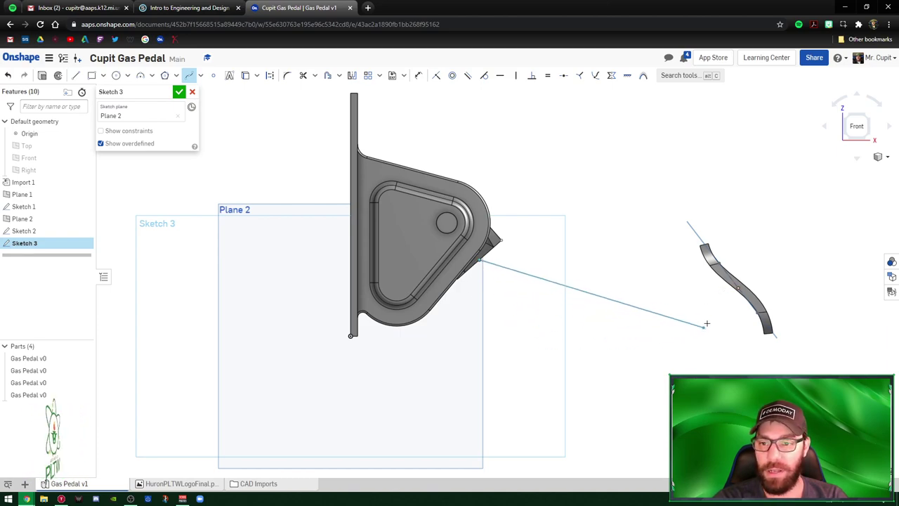
{"action": "left_click", "coordinate": [738, 288]}
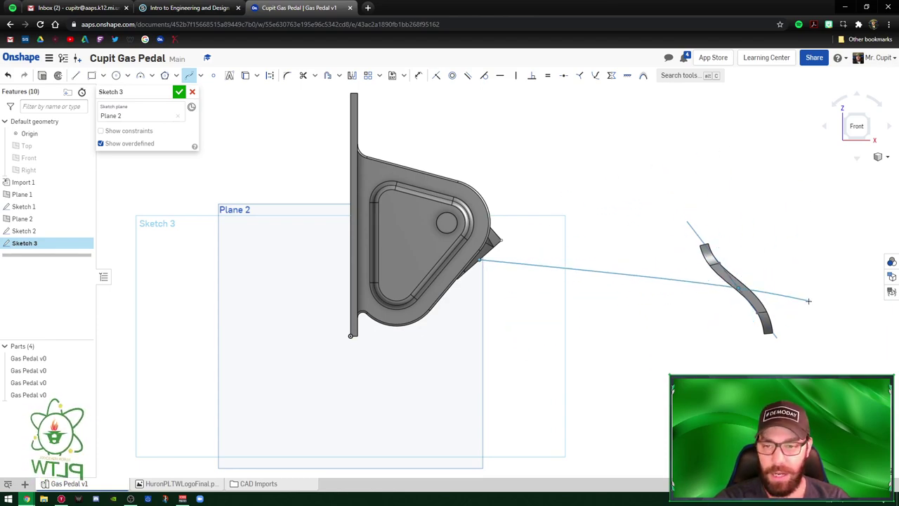
{"action": "key", "text": "Return"}
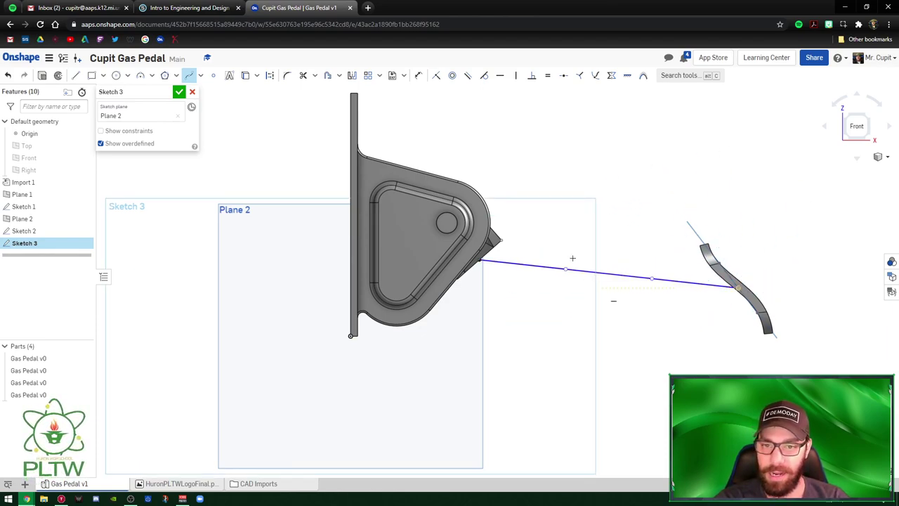
{"action": "left_click", "coordinate": [190, 78]}
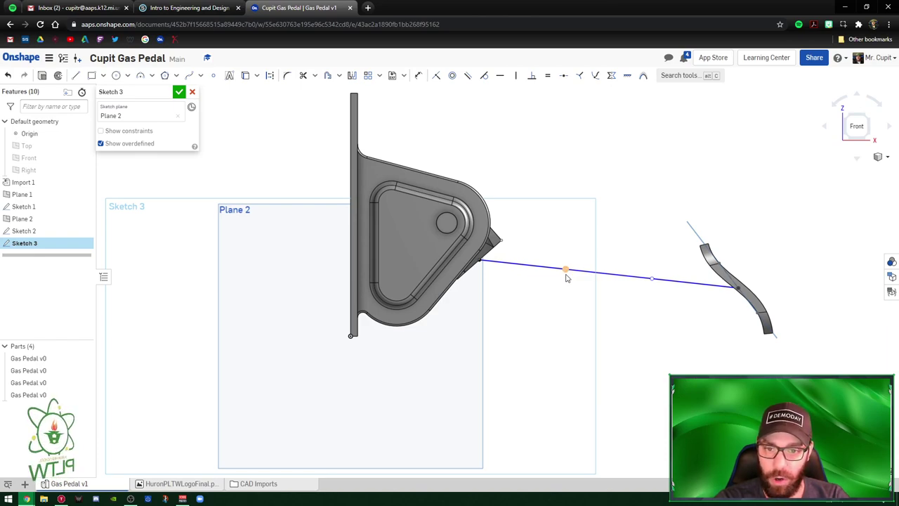
Pull both spline handles downward to bend the curve into a smooth U-shaped arc between arm and foot pad, and finish the sketch.
{"action": "left_click_drag", "start_coordinate": [567, 278], "coordinate": [514, 361]}
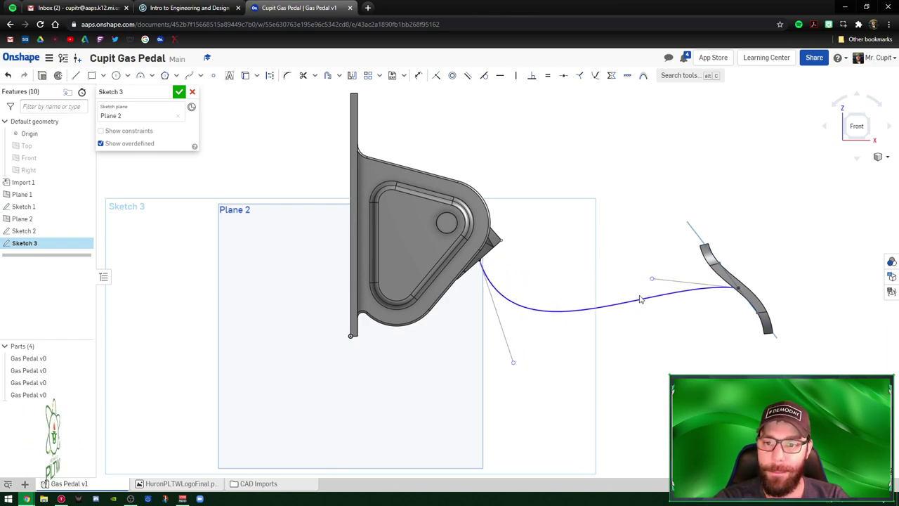
{"action": "left_click_drag", "start_coordinate": [652, 279], "coordinate": [664, 362]}
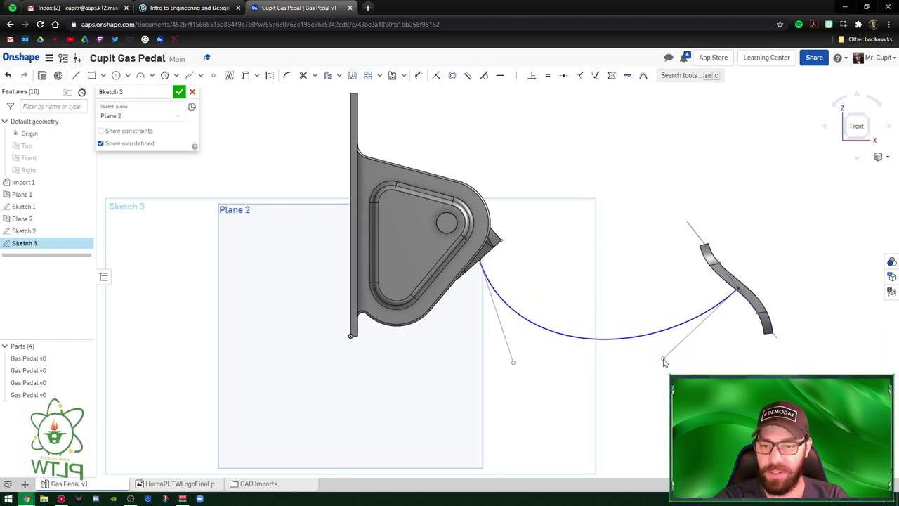
{"action": "left_click_drag", "start_coordinate": [515, 365], "coordinate": [550, 361]}
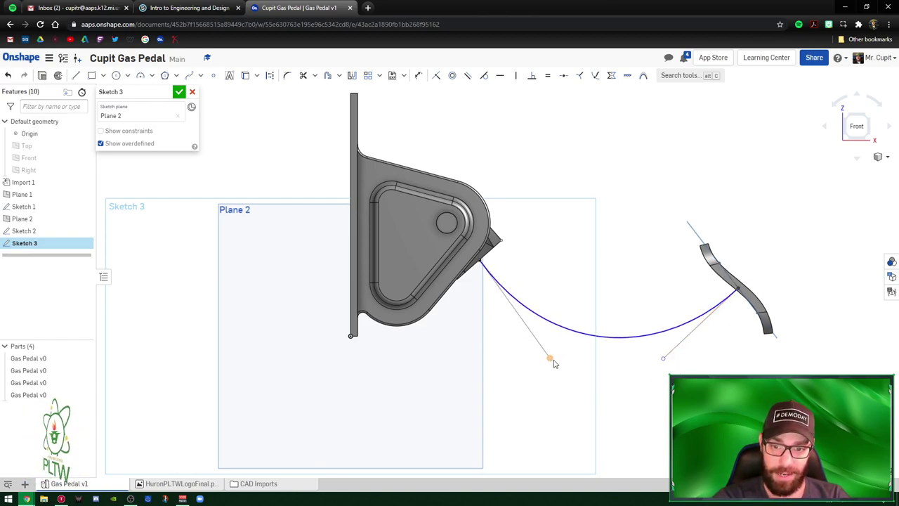
{"action": "mouse_move", "coordinate": [554, 364]}
{"action": "left_mouse_down"}
{"action": "mouse_move", "coordinate": [663, 464]}
{"action": "mouse_move", "coordinate": [532, 363]}
{"action": "mouse_move", "coordinate": [550, 372]}
{"action": "left_mouse_up"}
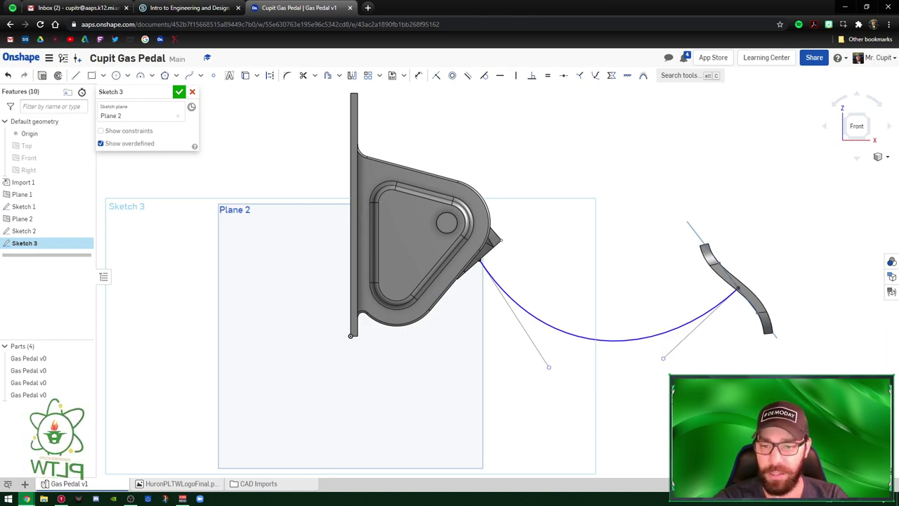
{"action": "left_click_drag", "start_coordinate": [664, 363], "coordinate": [665, 364]}
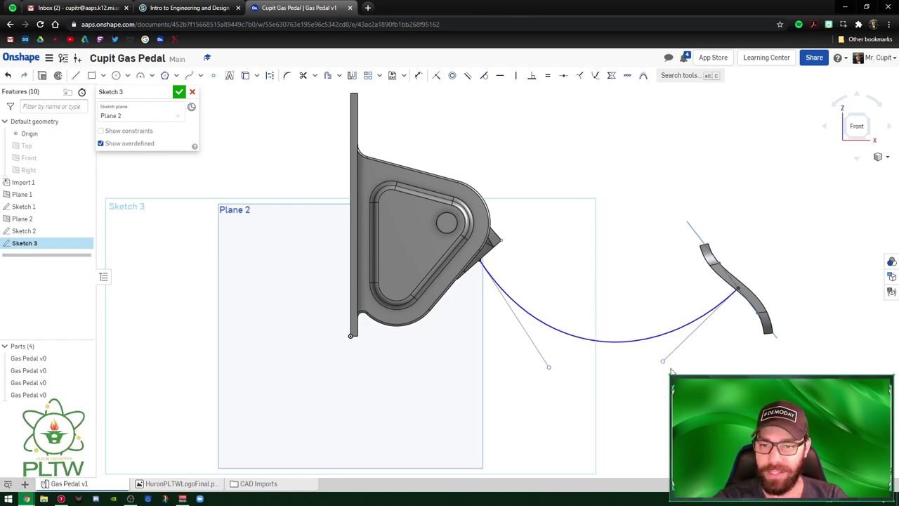
{"action": "left_click_drag", "start_coordinate": [549, 370], "coordinate": [541, 362]}
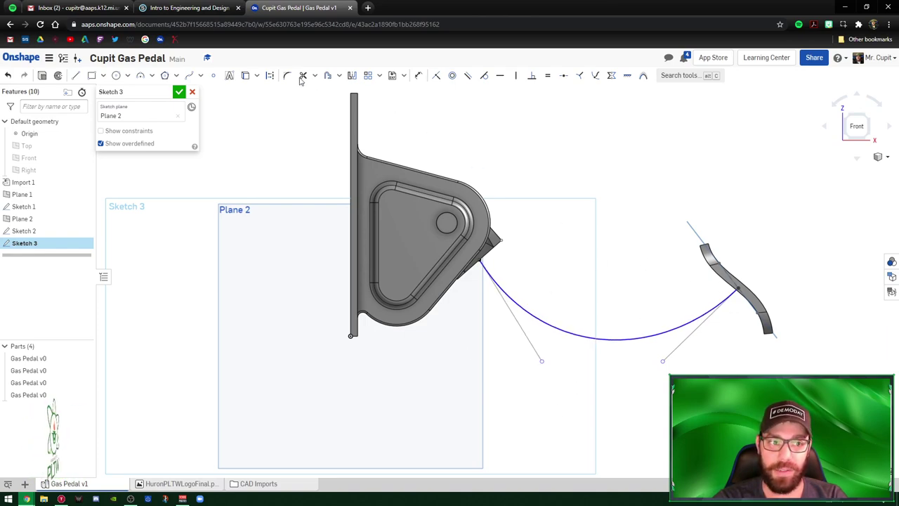
{"action": "left_click", "coordinate": [180, 92]}
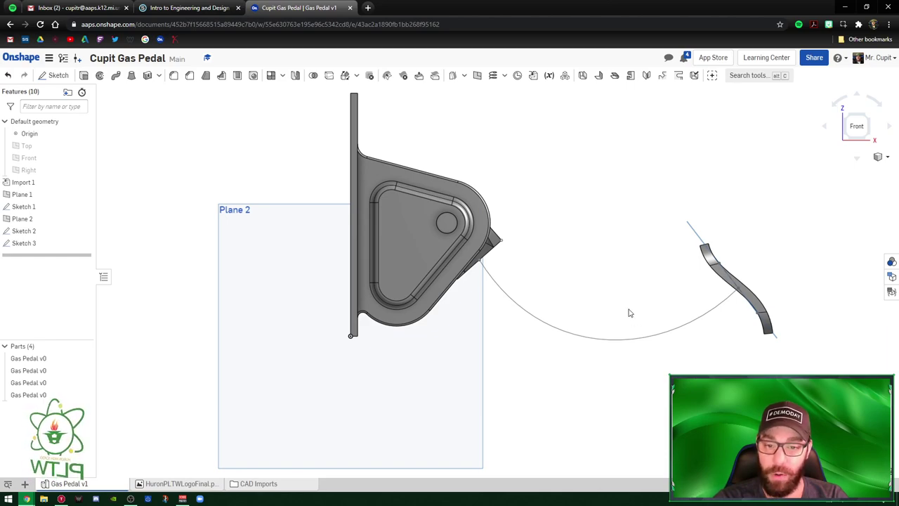
Sweep the I-shaped region of Sketch 2 as a solid along the Sketch 3 curve to the foot pad.
{"action": "key", "text": "shift+7"}
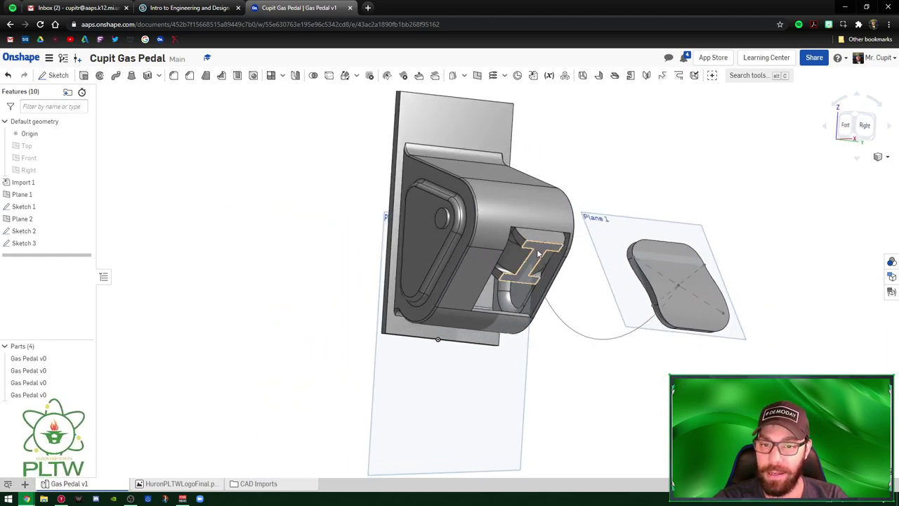
{"action": "left_click", "coordinate": [539, 253]}
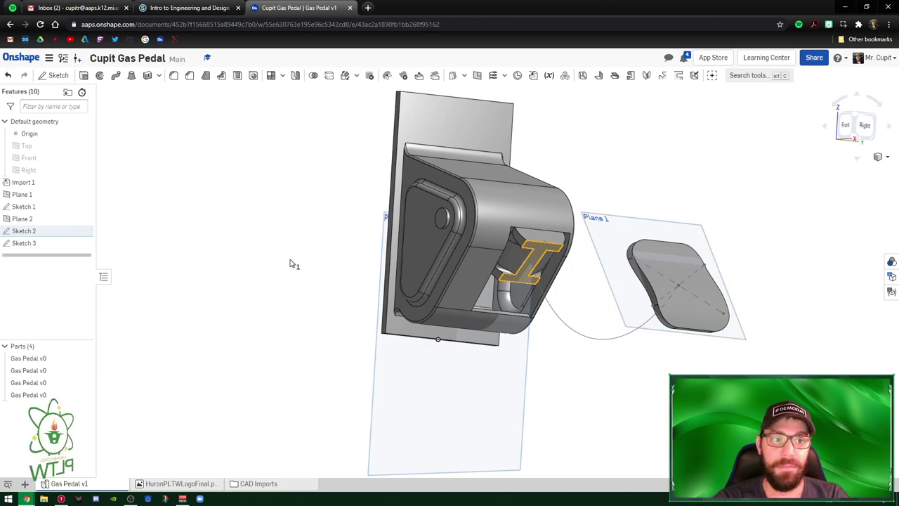
{"action": "left_click", "coordinate": [115, 77]}
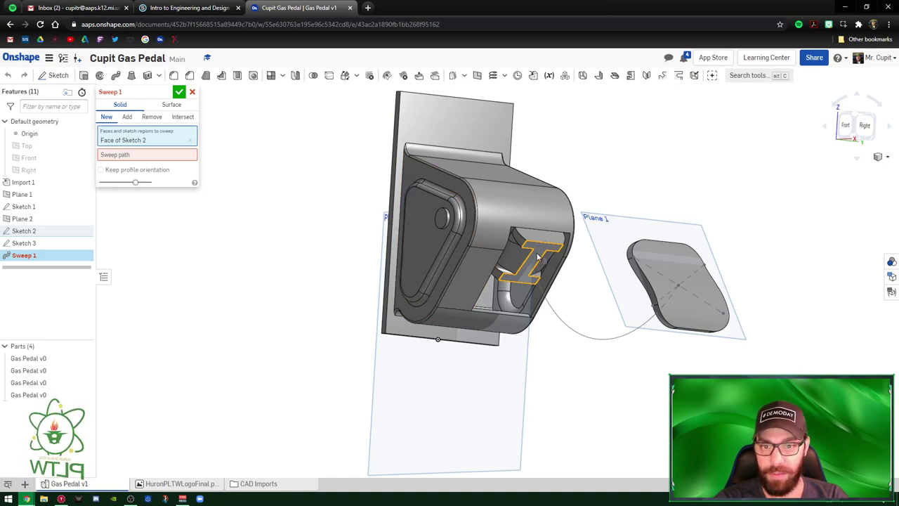
{"action": "left_click", "coordinate": [178, 155]}
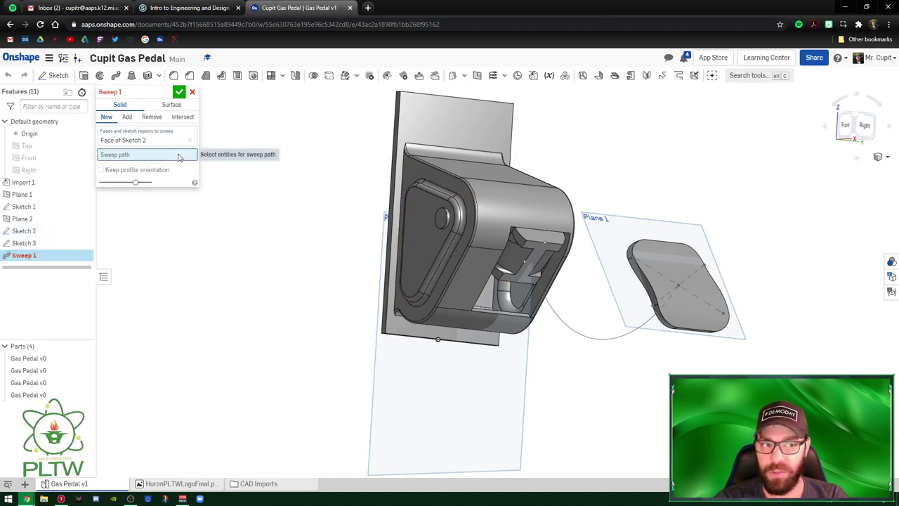
{"action": "left_click", "coordinate": [560, 322]}
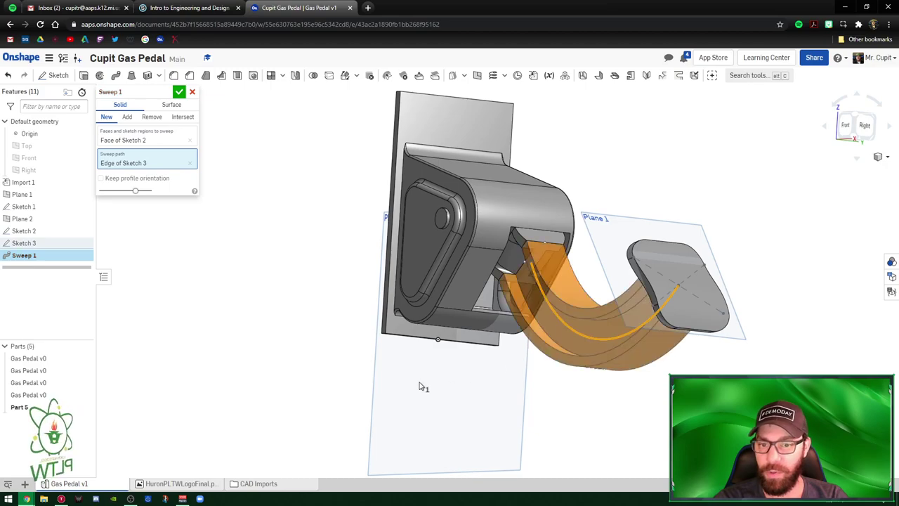
Switch the sweep to Add with Merge with all enabled, and accept it.
{"action": "right_click_drag", "start_coordinate": [426, 379], "coordinate": [450, 388]}
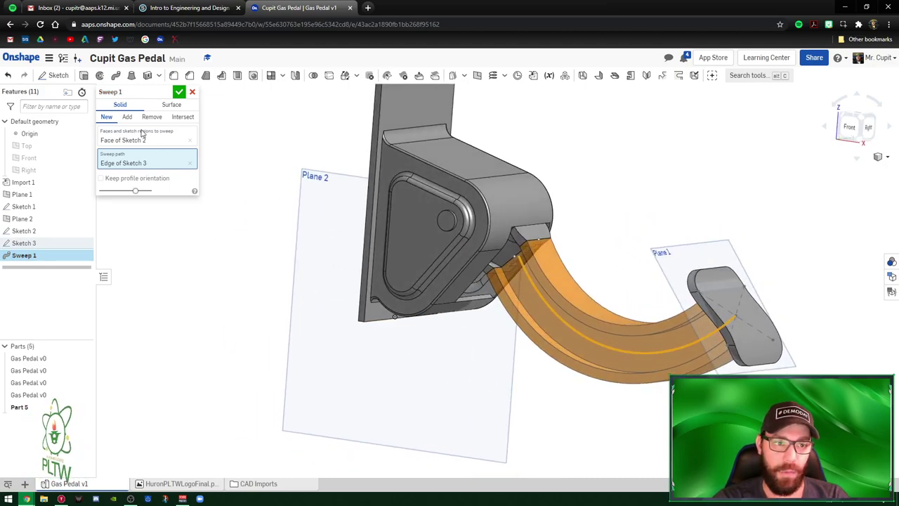
{"action": "left_click", "coordinate": [128, 118]}
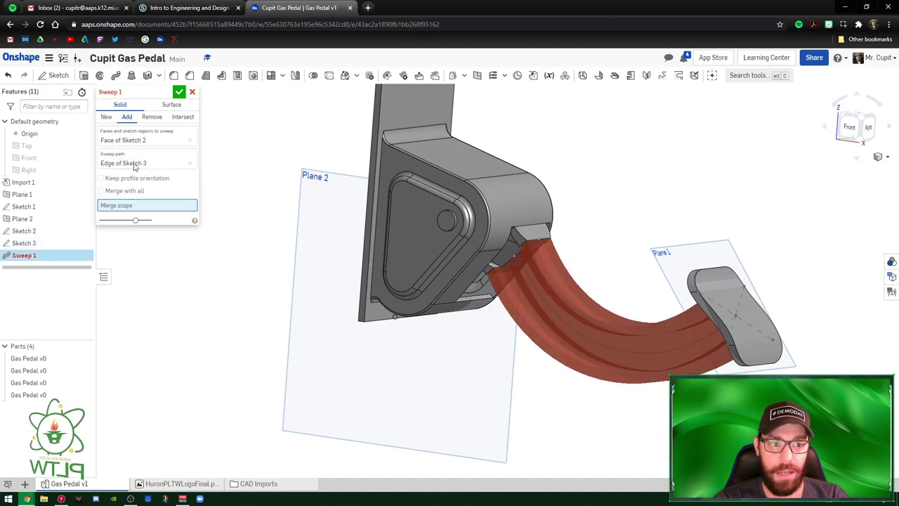
{"action": "left_click", "coordinate": [121, 193]}
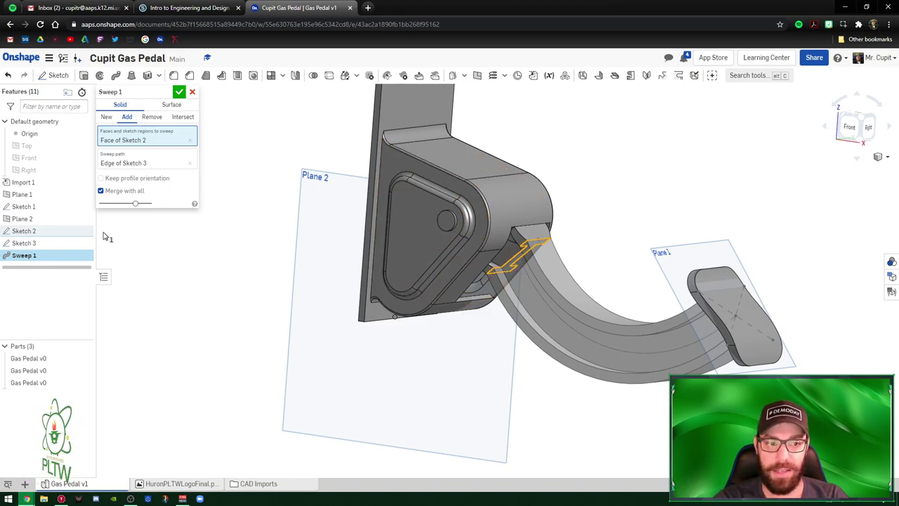
{"action": "left_click", "coordinate": [179, 92]}
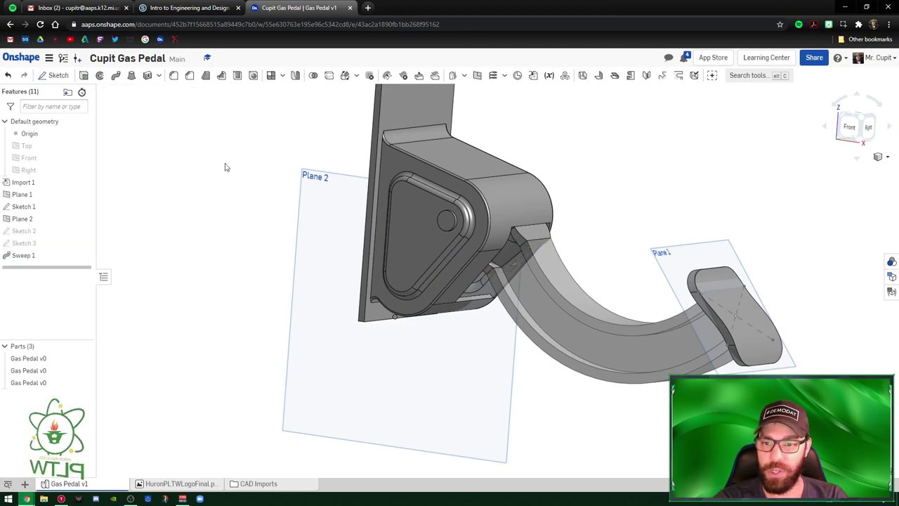
{"action": "right_click", "coordinate": [572, 394]}
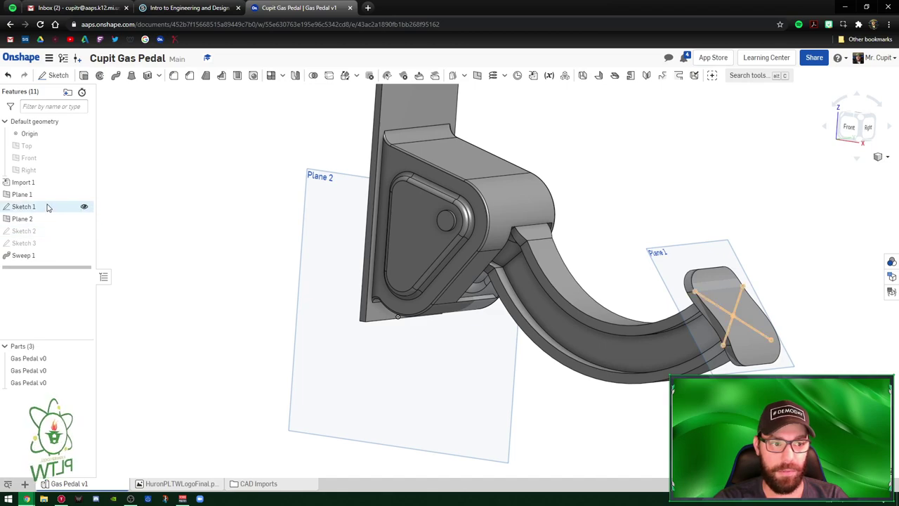
Hide Plane 1, Plane 2 and Sketch 1 so that only the pedal's solid parts remain displayed.
{"action": "left_click", "coordinate": [84, 194]}
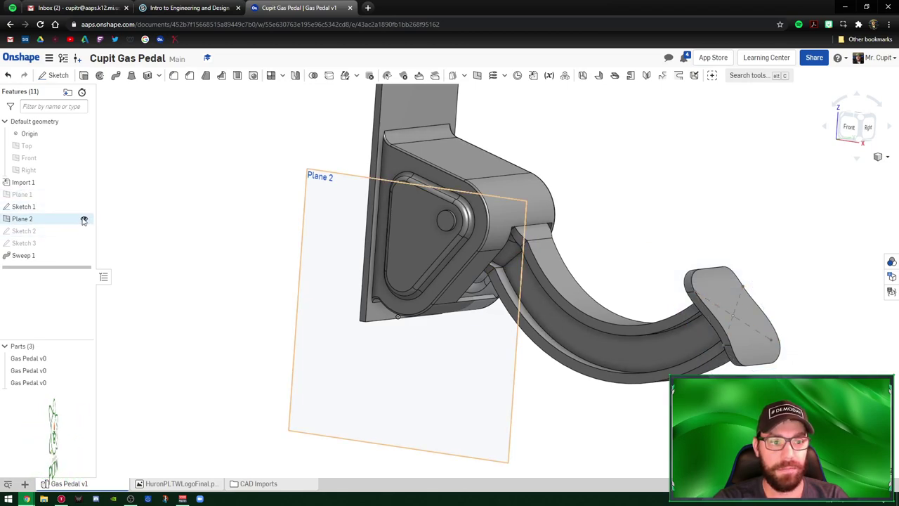
{"action": "left_click", "coordinate": [84, 219]}
{"action": "key", "text": "f"}
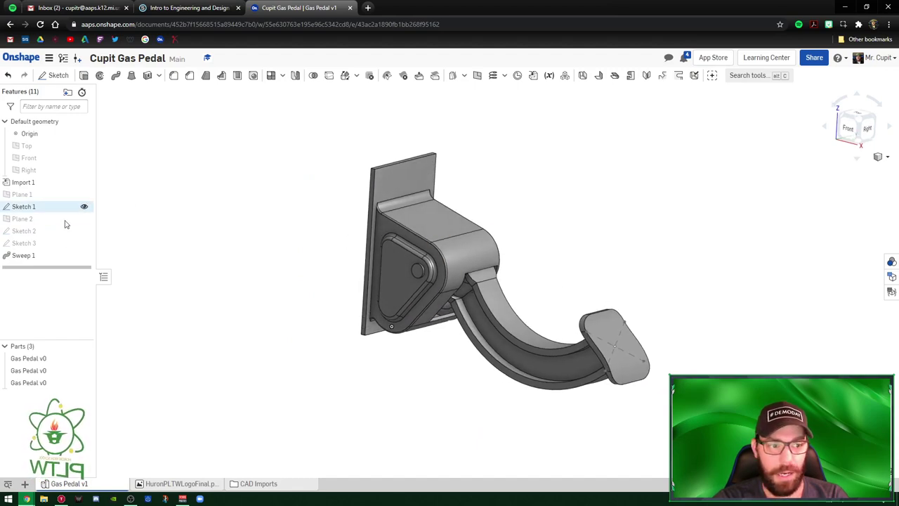
{"action": "left_click", "coordinate": [85, 208]}
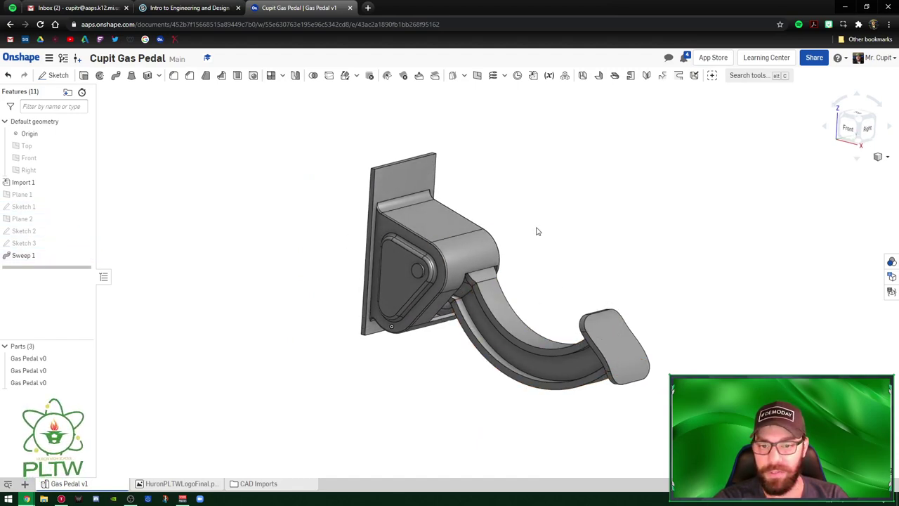
{"action": "key", "text": "shift+7"}
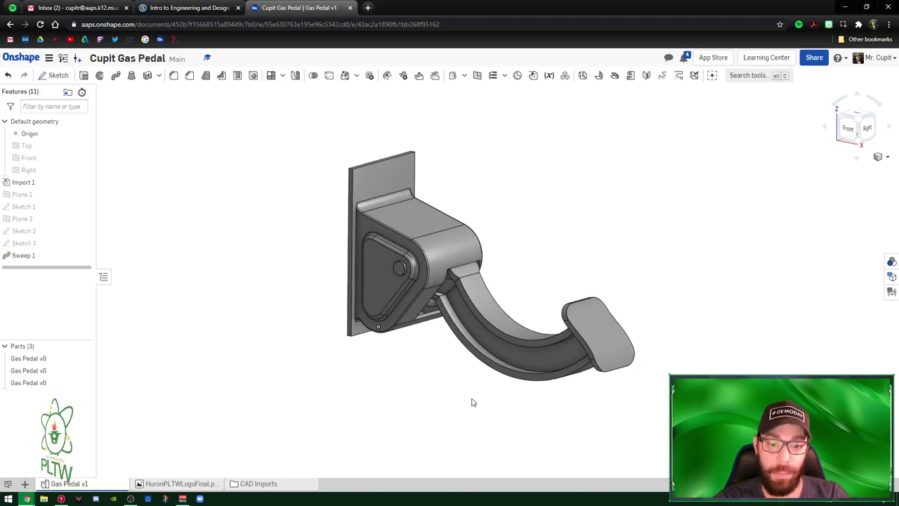
Select the housing's flat top face, its triangular side faces, the arm's upper curved face and the foot pad's front face, and start adding a face appearance.
{"action": "scroll", "coordinate": [462, 406], "scroll_direction": "up", "scroll_amount": 3}
{"action": "scroll", "coordinate": [457, 406], "scroll_direction": "up", "scroll_amount": 2}
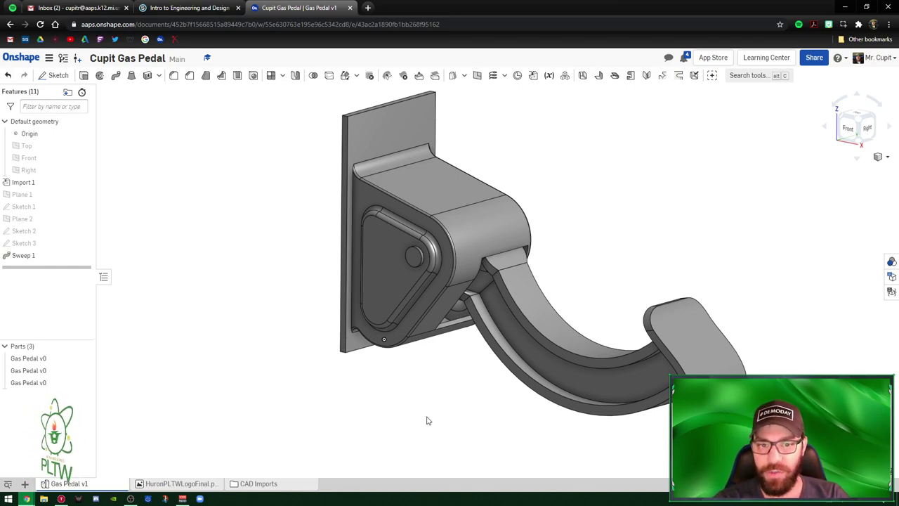
{"action": "left_click", "coordinate": [441, 194]}
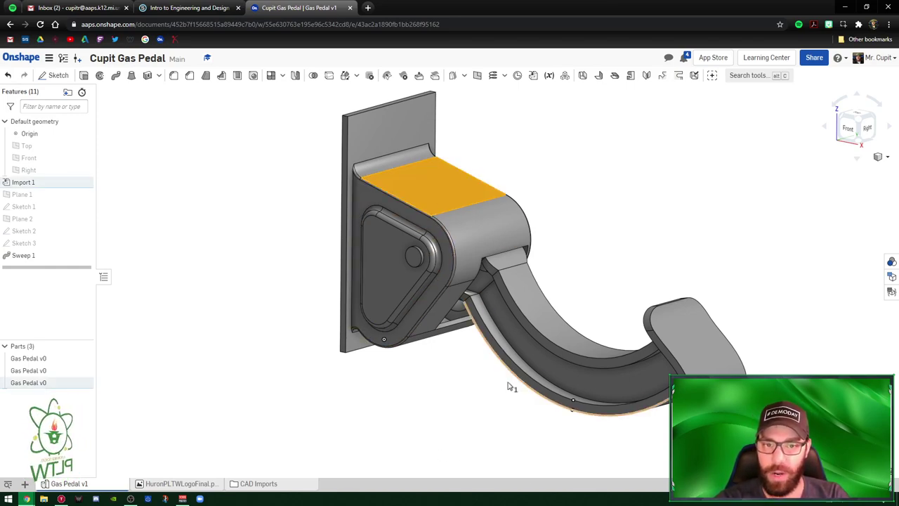
{"action": "left_click", "coordinate": [486, 240]}
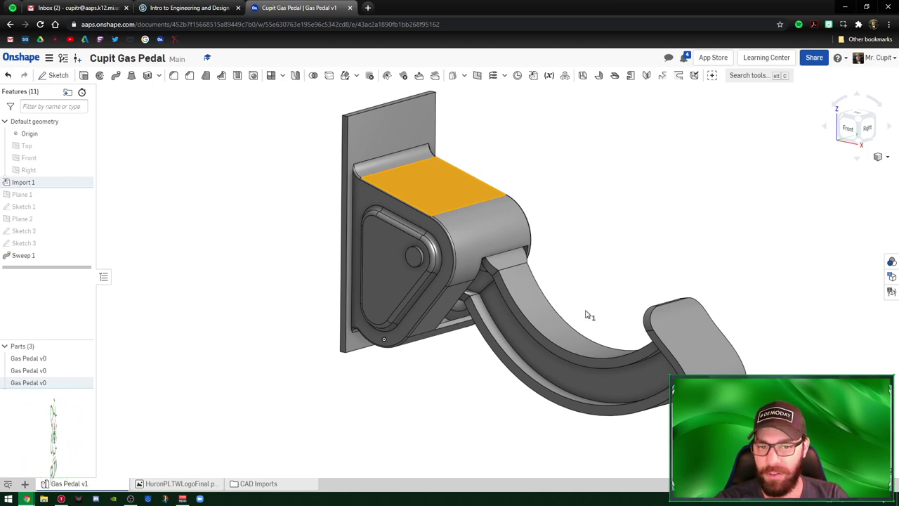
{"action": "left_click", "coordinate": [532, 307]}
{"action": "left_click", "coordinate": [402, 265]}
{"action": "left_click", "coordinate": [714, 354]}
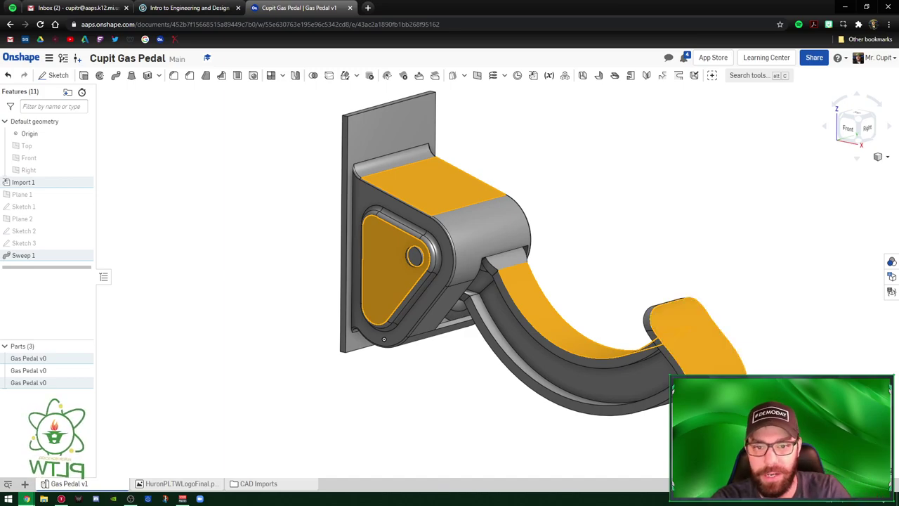
{"action": "right_click_drag", "start_coordinate": [714, 354], "coordinate": [593, 342]}
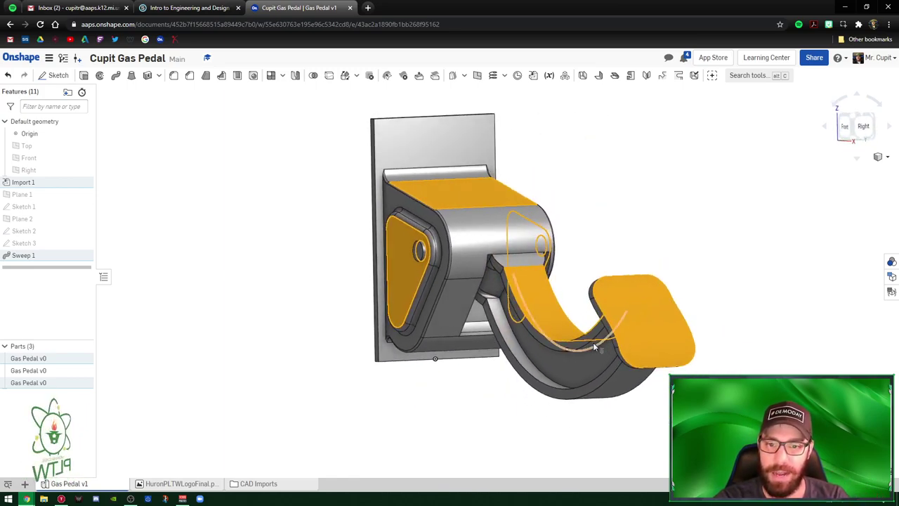
{"action": "right_click_drag", "start_coordinate": [594, 277], "coordinate": [622, 276]}
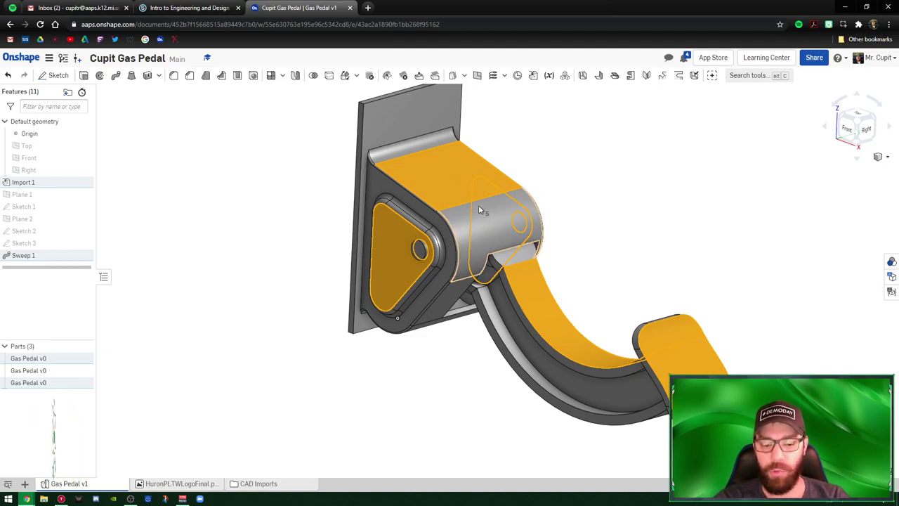
{"action": "right_click", "coordinate": [454, 190]}
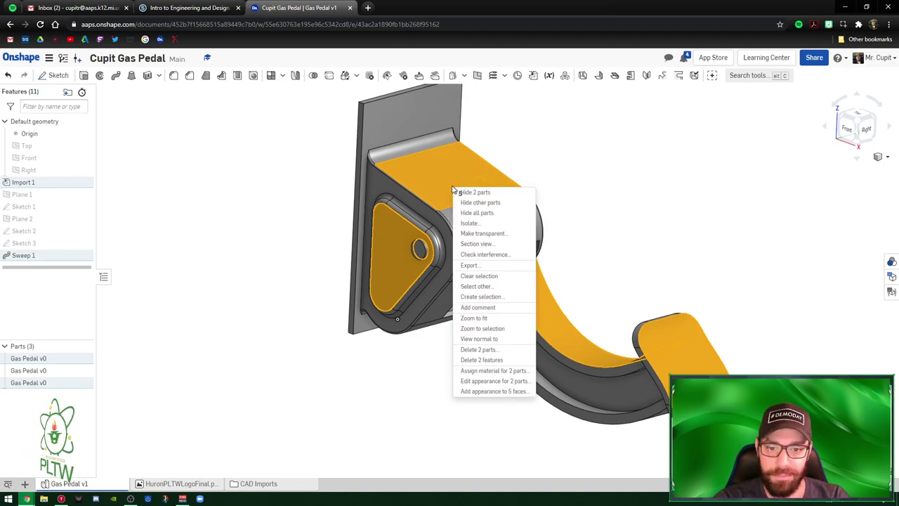
{"action": "left_click", "coordinate": [494, 391]}
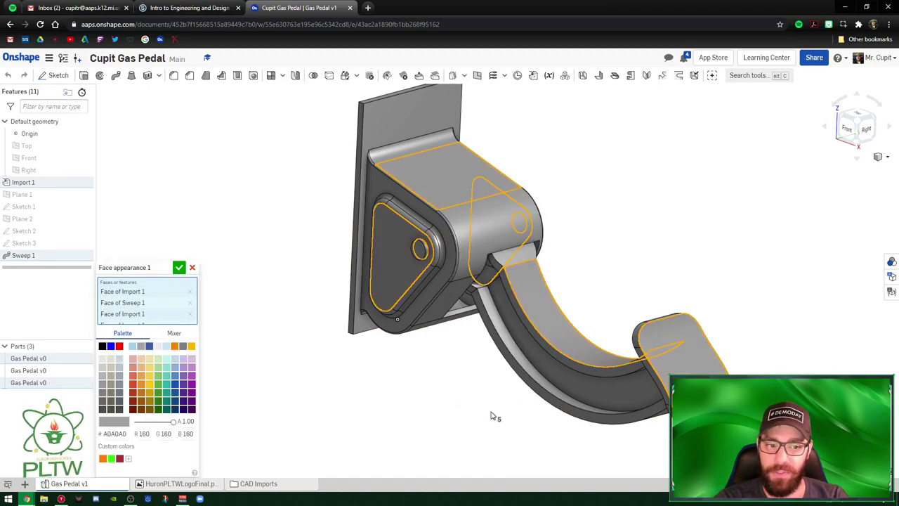
Mix the bright green #35DB40 for the selected faces, save it as a custom colour, and accept the appearance.
{"action": "left_click_drag", "start_coordinate": [155, 265], "coordinate": [258, 117]}
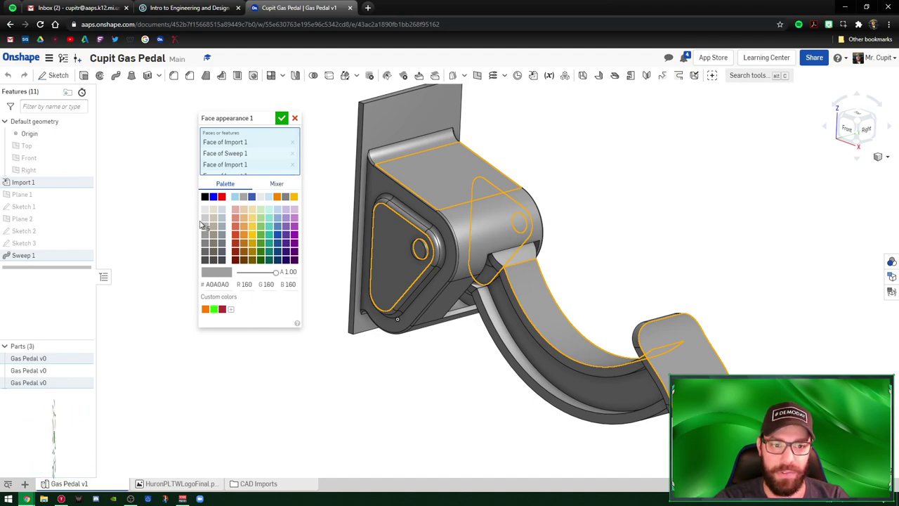
{"action": "left_click", "coordinate": [276, 185]}
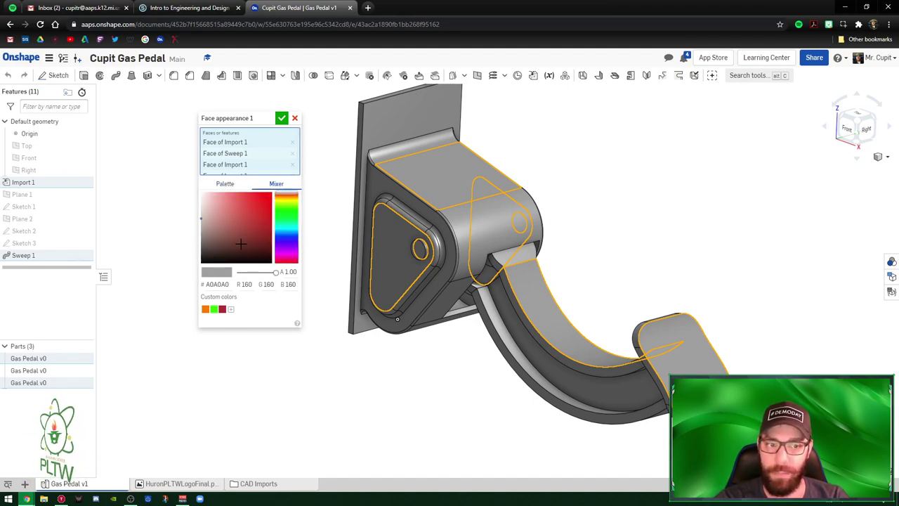
{"action": "mouse_move", "coordinate": [288, 199]}
{"action": "left_mouse_down"}
{"action": "mouse_move", "coordinate": [289, 252]}
{"action": "mouse_move", "coordinate": [294, 209]}
{"action": "left_mouse_up"}
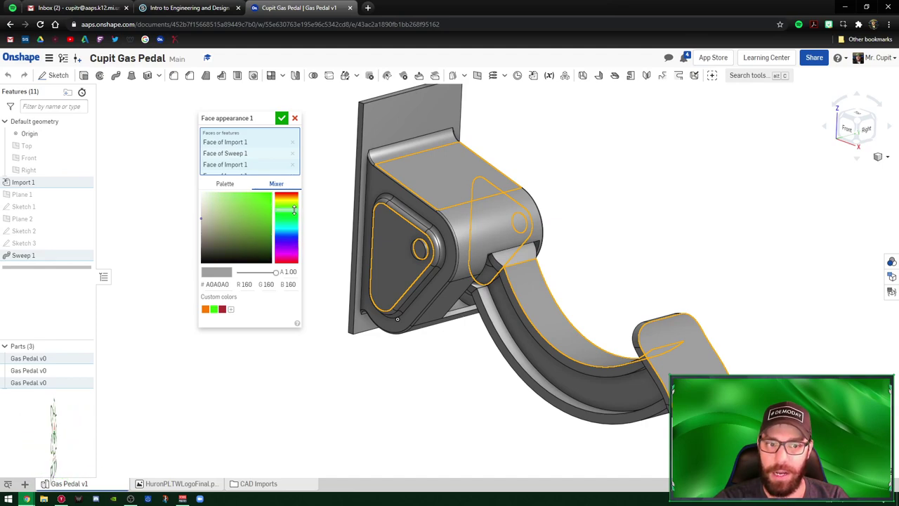
{"action": "left_click", "coordinate": [224, 183]}
{"action": "left_click", "coordinate": [272, 184]}
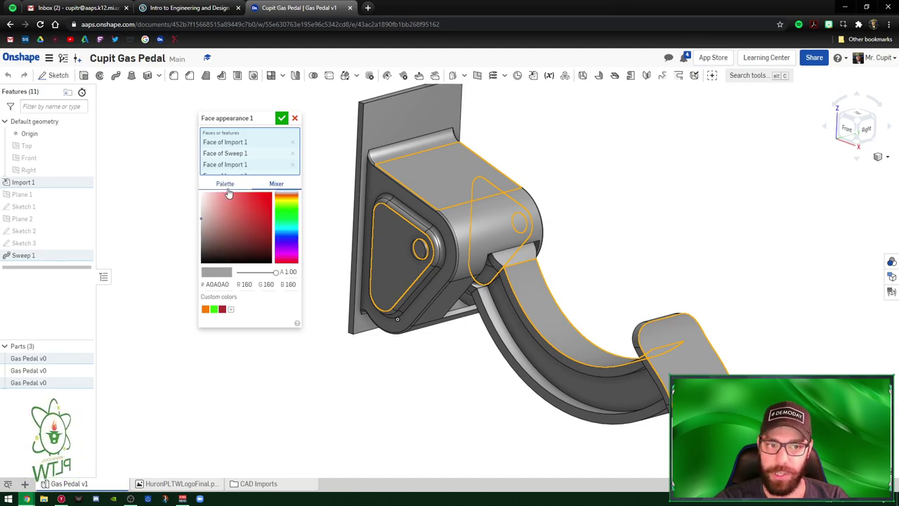
{"action": "left_click", "coordinate": [226, 184]}
{"action": "left_click", "coordinate": [276, 185]}
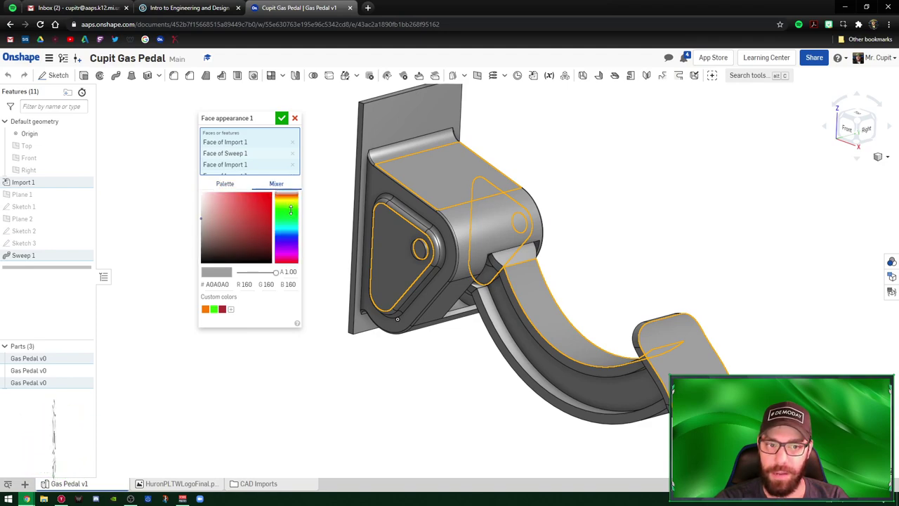
{"action": "left_click", "coordinate": [290, 209]}
{"action": "left_click_drag", "start_coordinate": [291, 210], "coordinate": [254, 201]}
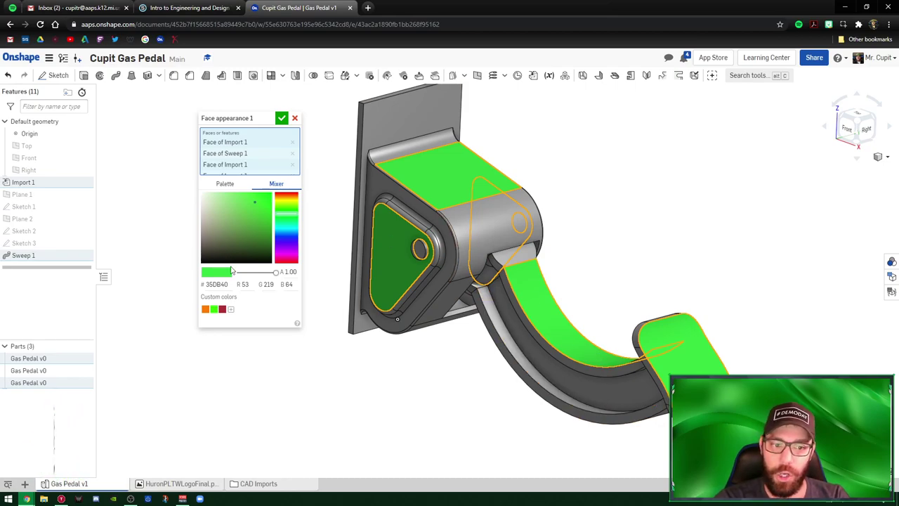
{"action": "left_click", "coordinate": [230, 312]}
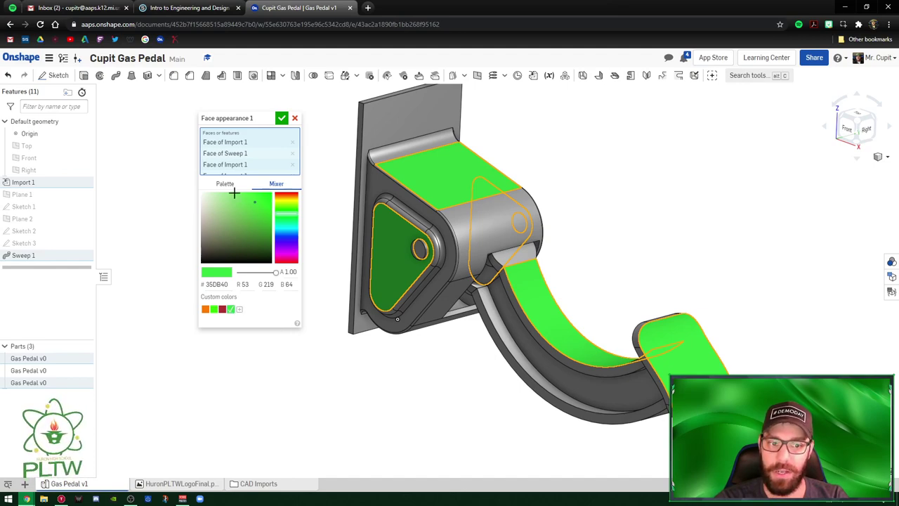
{"action": "left_click", "coordinate": [282, 118]}
Compare the coloured pedal with the reference picture in the Google Docs instructions, and return to an isometric view of the Onshape model.
{"action": "mouse_move", "coordinate": [590, 229]}
{"action": "right_mouse_down"}
{"action": "mouse_move", "coordinate": [562, 203]}
{"action": "mouse_move", "coordinate": [532, 220]}
{"action": "mouse_move", "coordinate": [614, 227]}
{"action": "mouse_move", "coordinate": [586, 229]}
{"action": "right_mouse_up"}
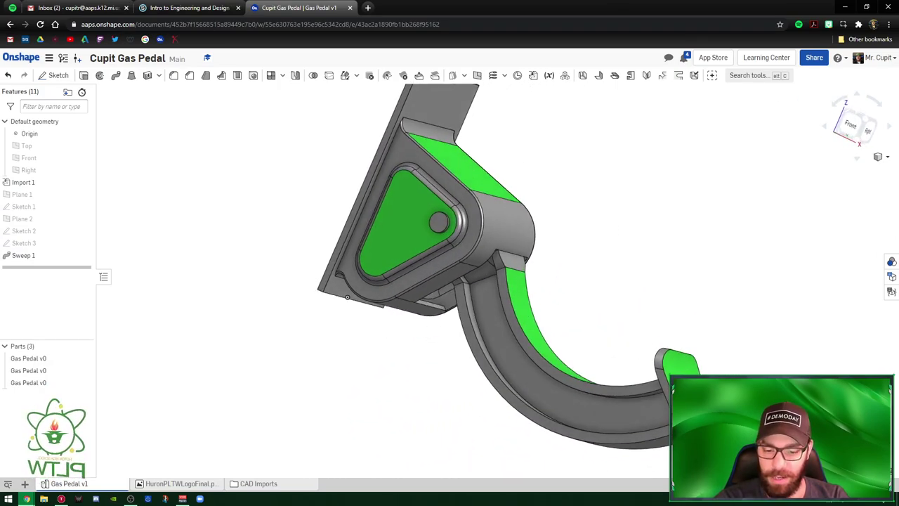
{"action": "key", "text": "alt+Tab"}
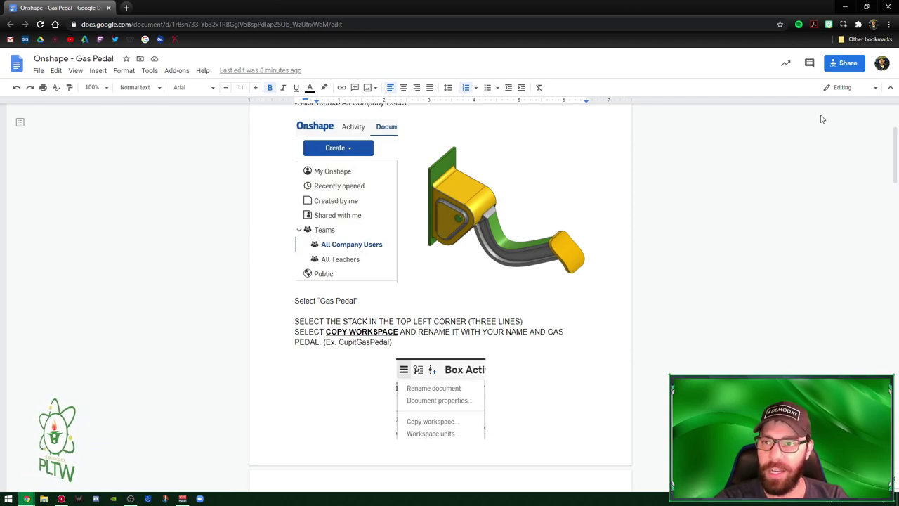
{"action": "key", "text": "alt+Tab"}
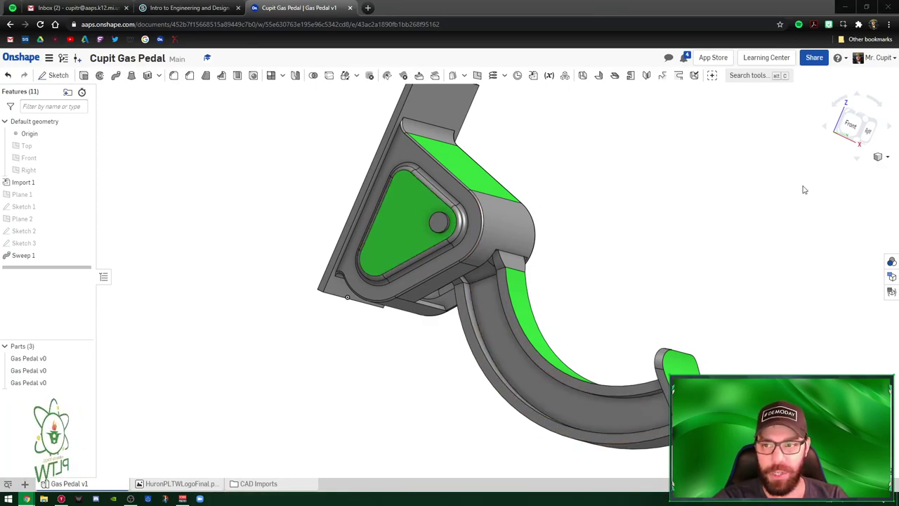
{"action": "left_click", "coordinate": [873, 124]}
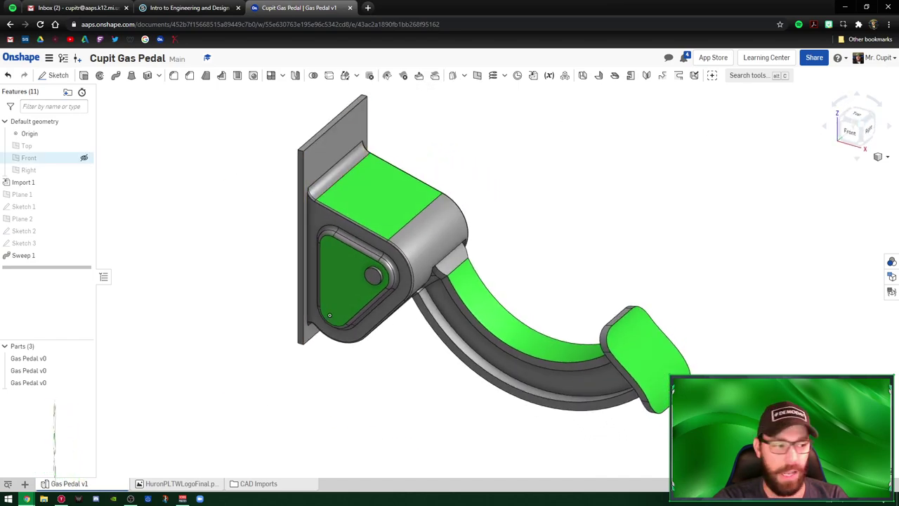